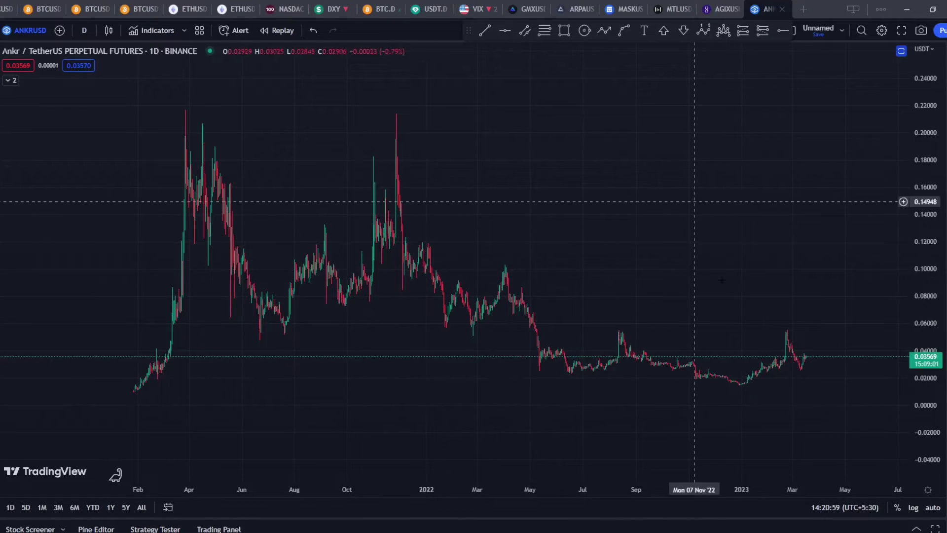
- Draw a horizontal line at about 0.05423 along the August and February peaks and style it white, 2px thick
drag(930, 299, 929, 278)
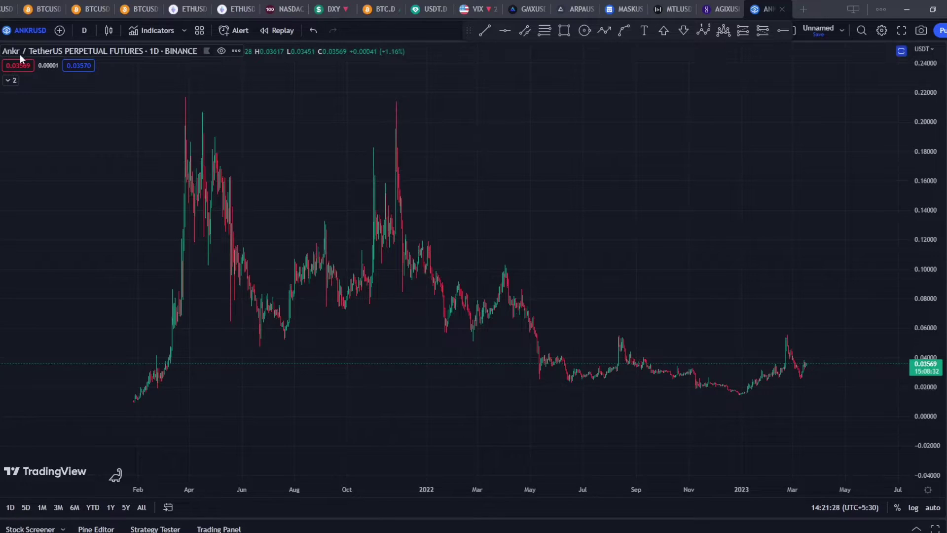
drag(625, 249, 624, 245)
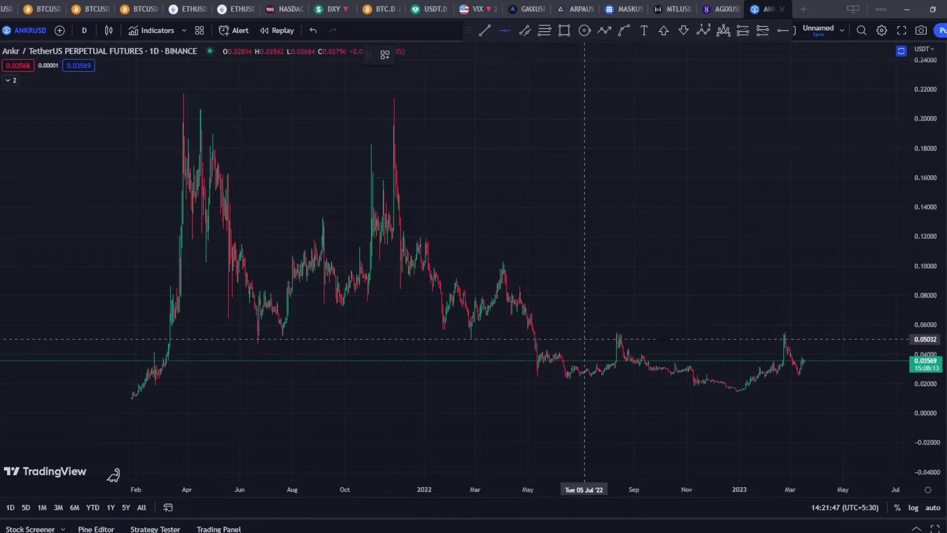
click(640, 333)
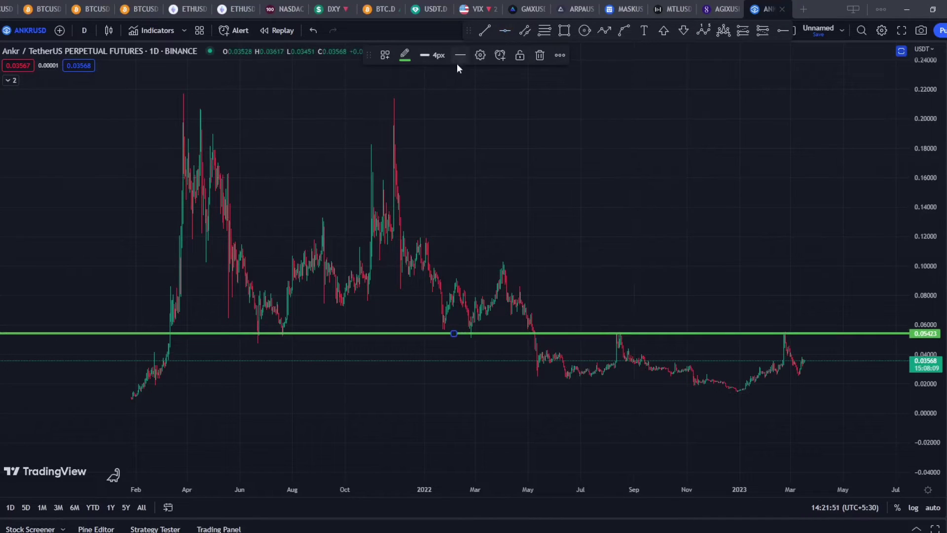
click(437, 54)
click(442, 95)
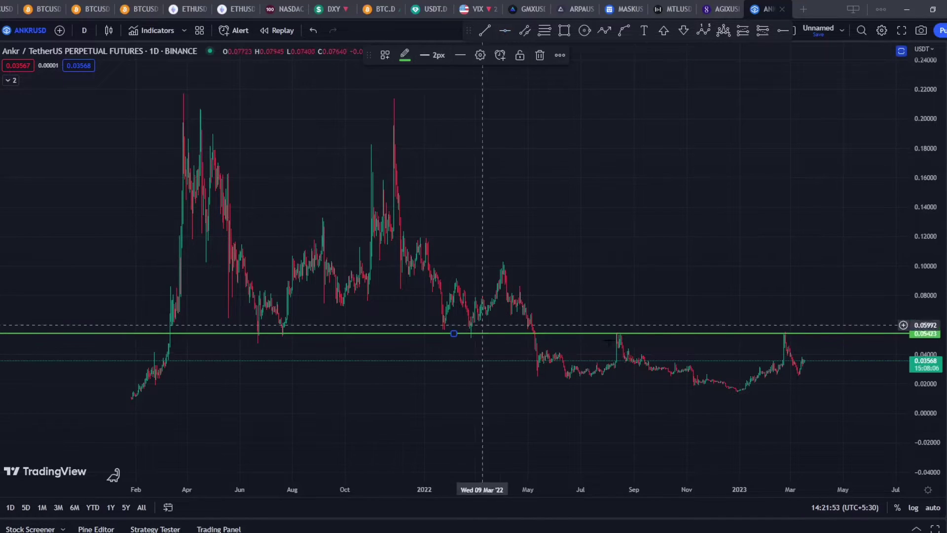
click(405, 55)
click(406, 78)
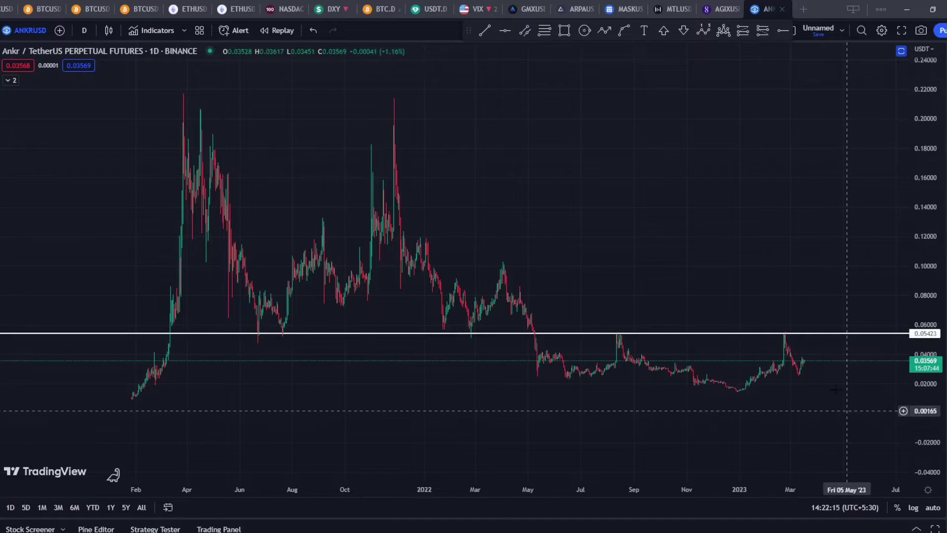
- Draw a horizontal line at about 0.04034 along the May and June 2022 highs
drag(845, 410, 833, 387)
scroll(811, 376, up, 6)
drag(922, 362, 906, 153)
drag(753, 260, 773, 144)
drag(912, 275, 907, 132)
scroll(700, 397, up, 3)
drag(715, 397, 807, 382)
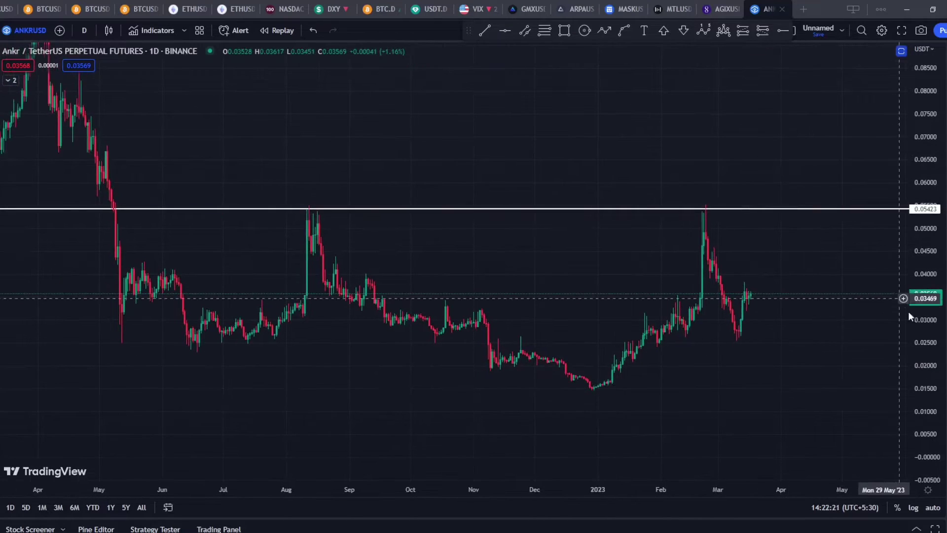
scroll(838, 257, up, 3)
drag(830, 218, 915, 217)
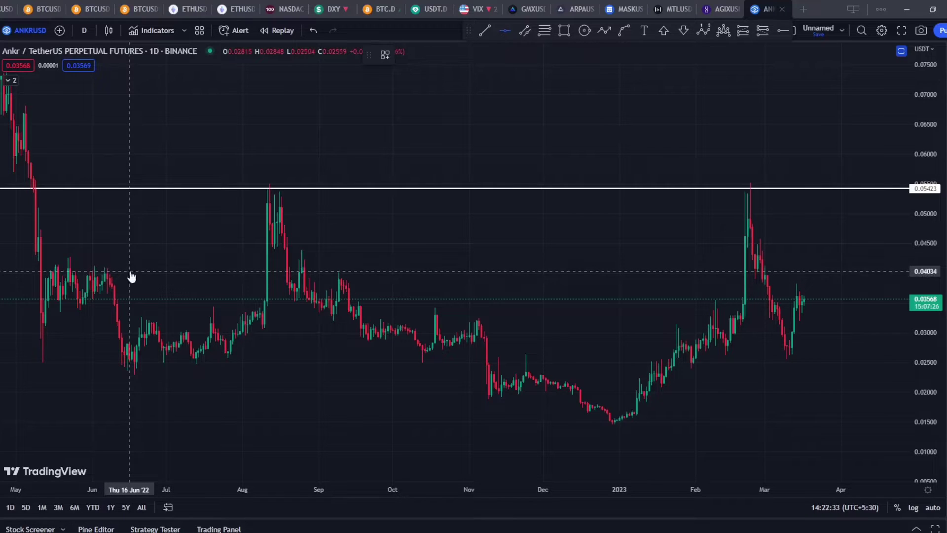
click(131, 272)
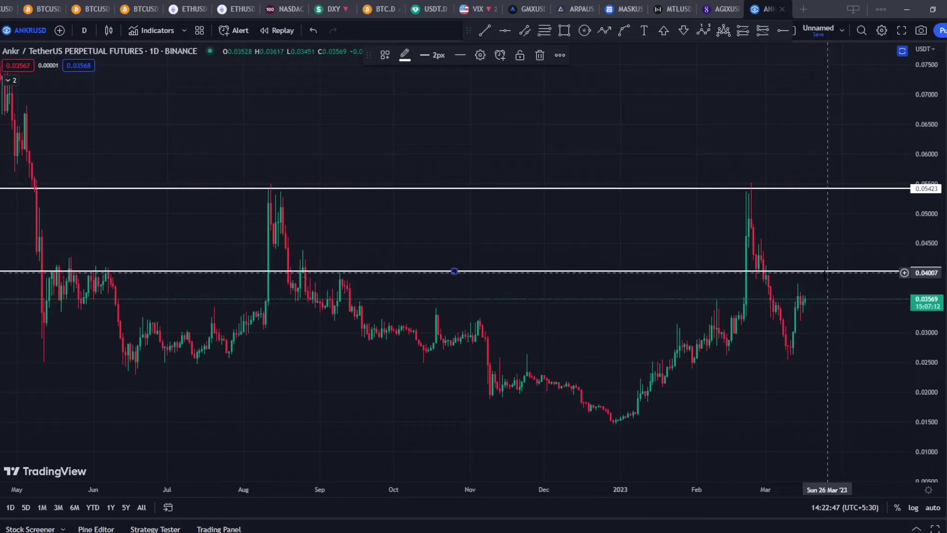
- Draw horizontal lines at about 0.02540 along the June and July 2022 lows and at about 0.03278 near the autumn highs
drag(653, 233, 655, 205)
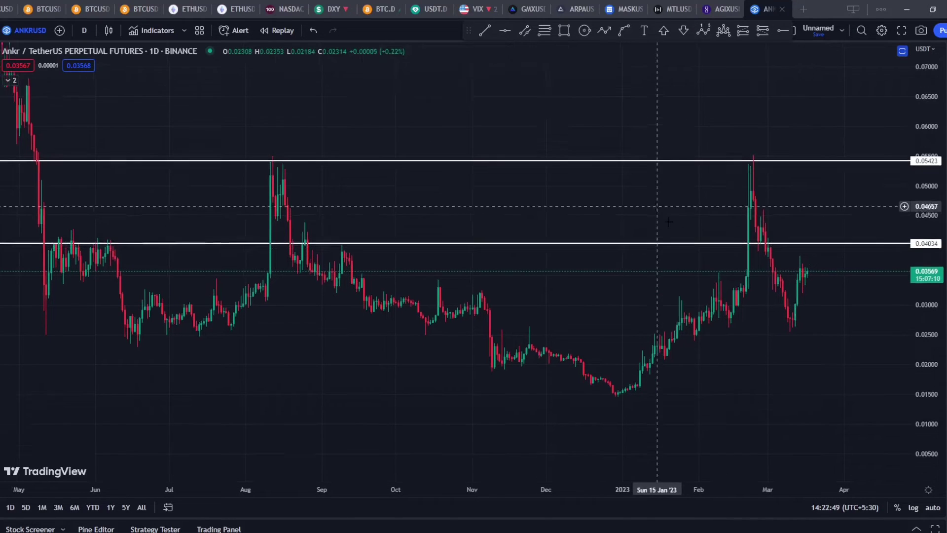
click(504, 30)
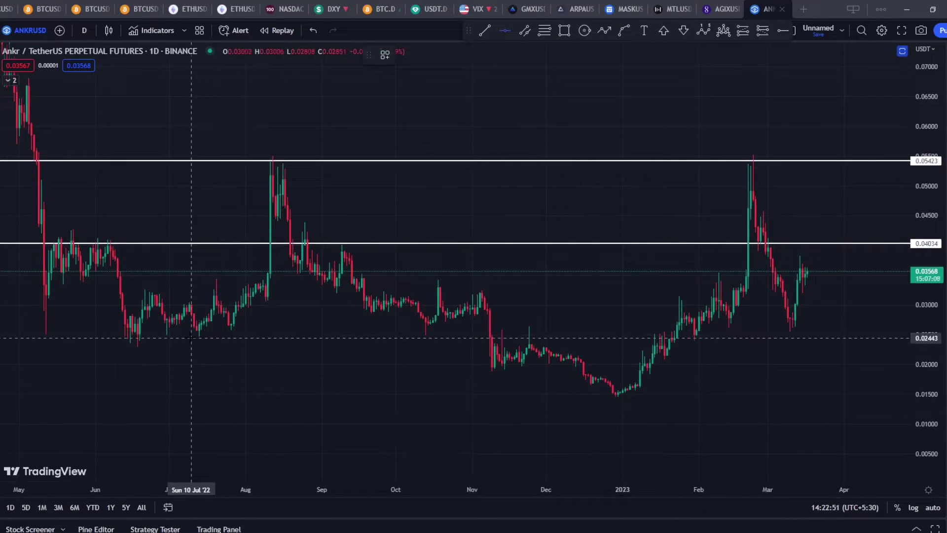
click(186, 332)
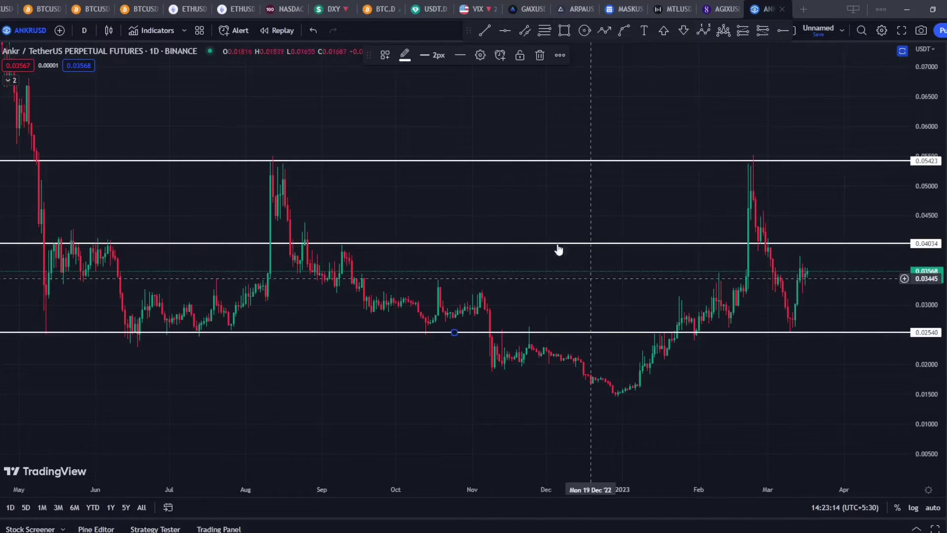
click(504, 31)
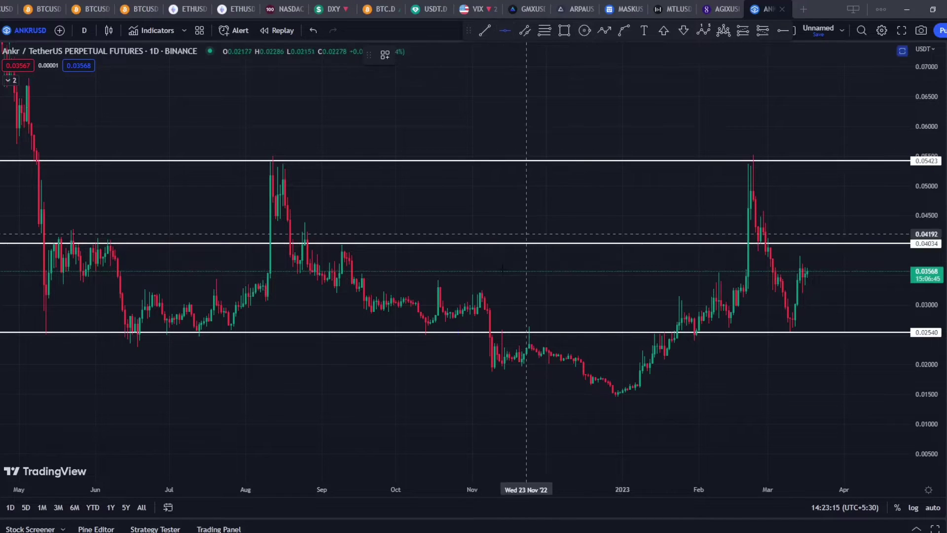
click(504, 288)
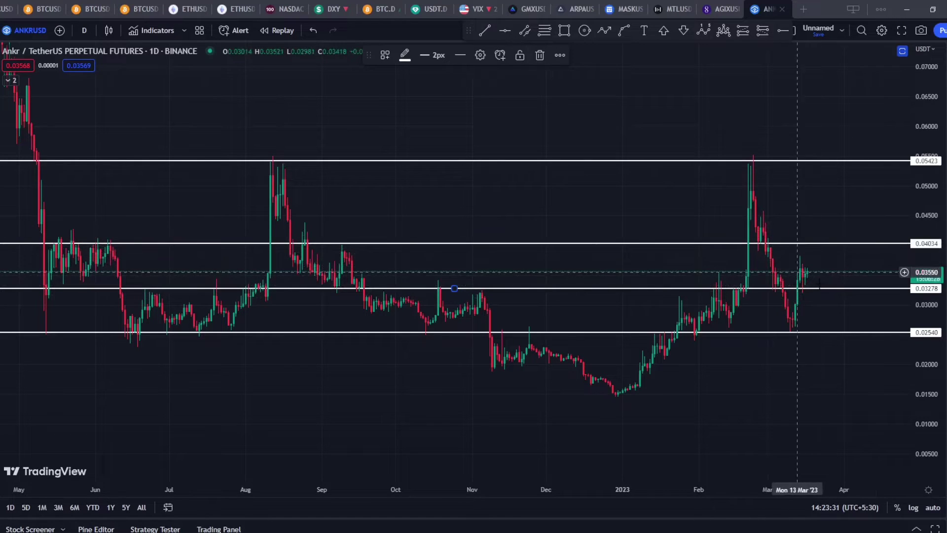
- Switch the chart interval to 4 hours
click(85, 30)
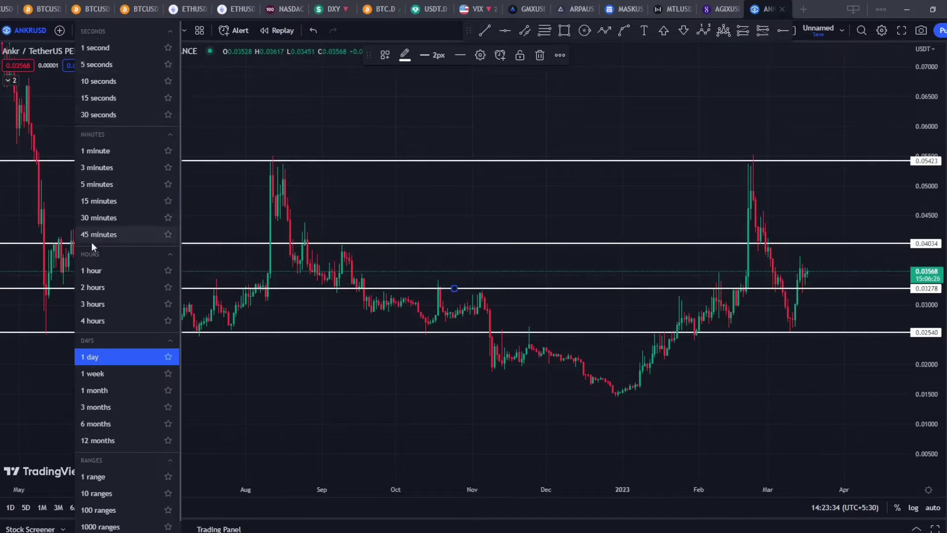
click(111, 319)
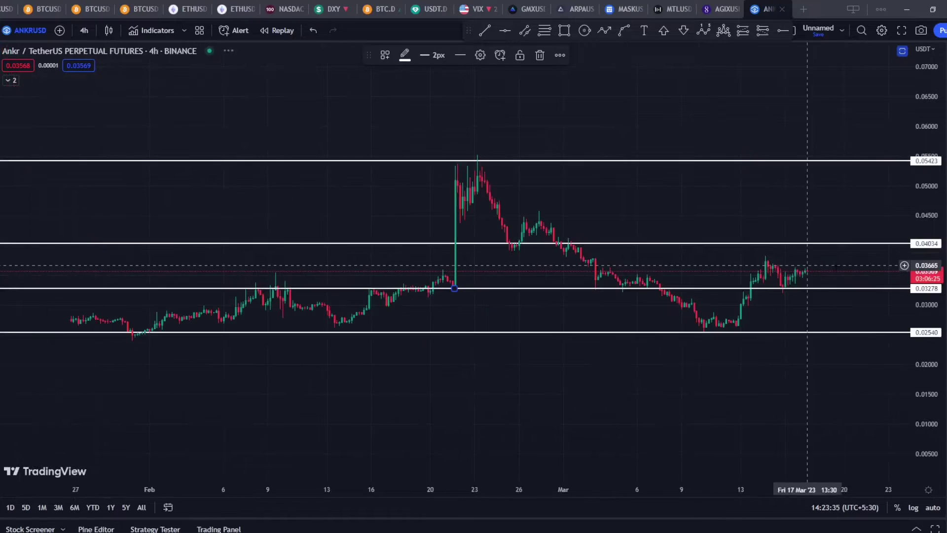
drag(916, 225, 911, 108)
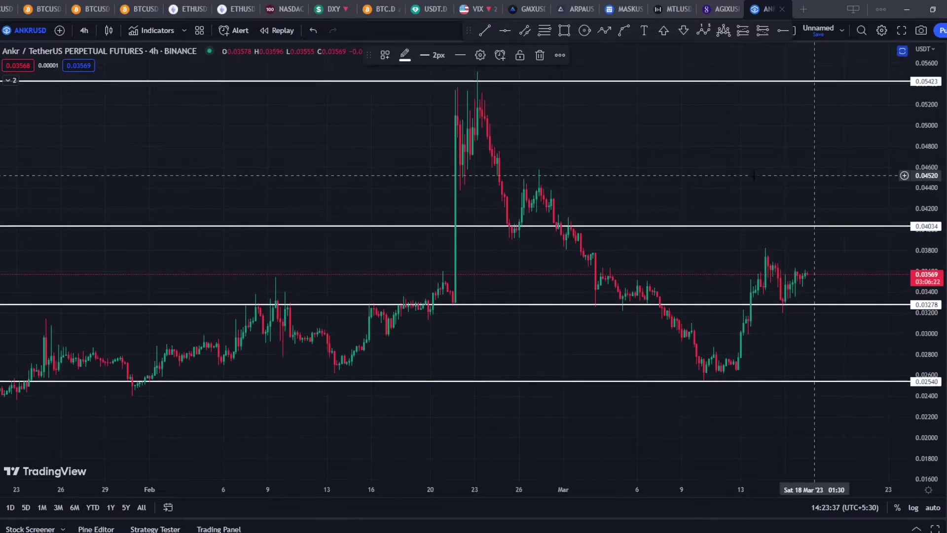
drag(767, 176, 867, 182)
scroll(486, 177, up, 3)
scroll(570, 167, up, 1)
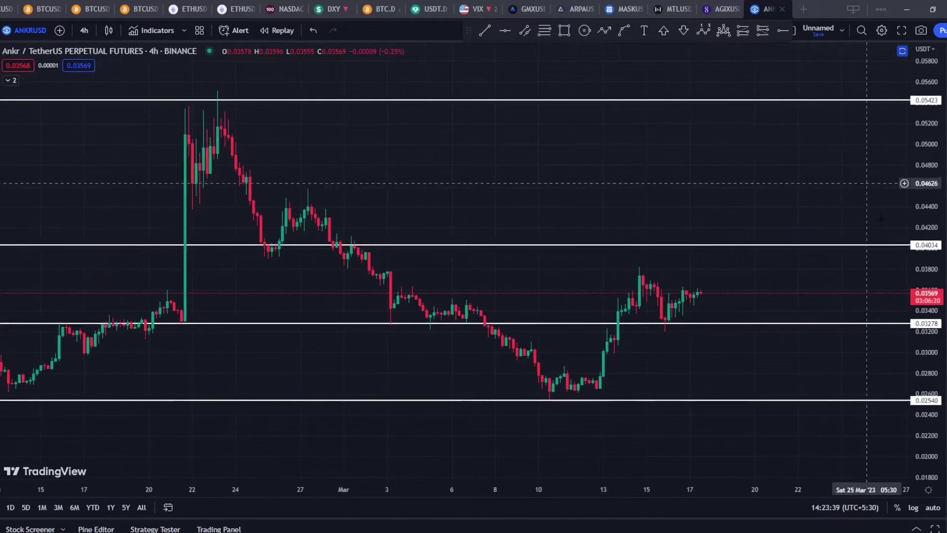
- Examine the March 4-hour candles against the lines at 0.02540, 0.03278 and 0.04034
drag(930, 314, 923, 209)
scroll(757, 267, up, 3)
drag(780, 246, 824, 178)
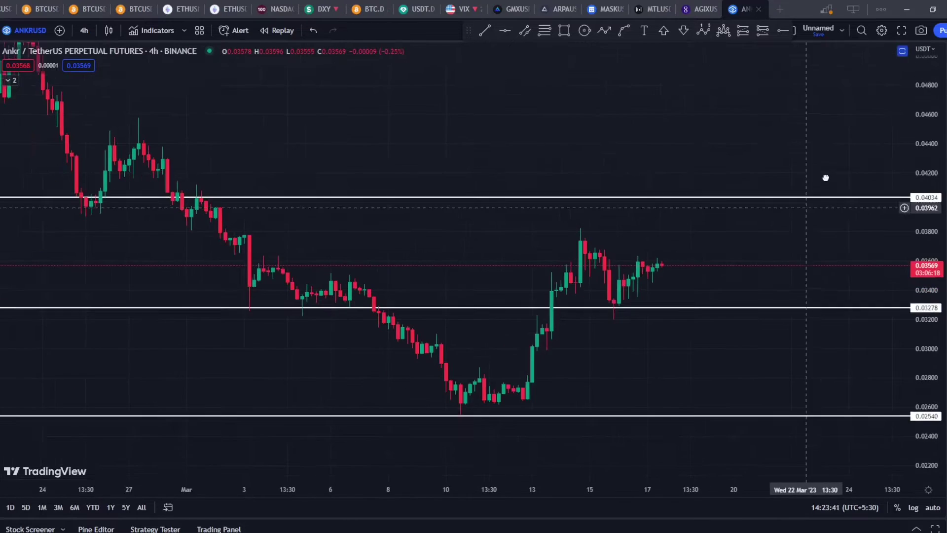
drag(930, 262, 913, 166)
scroll(814, 172, up, 2)
drag(809, 176, 865, 176)
drag(928, 245, 925, 222)
scroll(757, 170, up, 2)
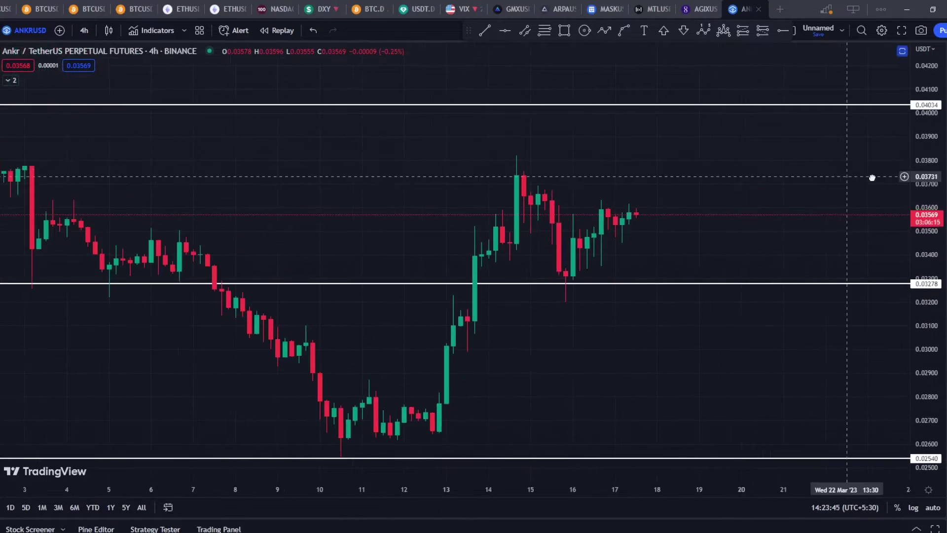
drag(871, 177, 899, 176)
drag(749, 179, 785, 180)
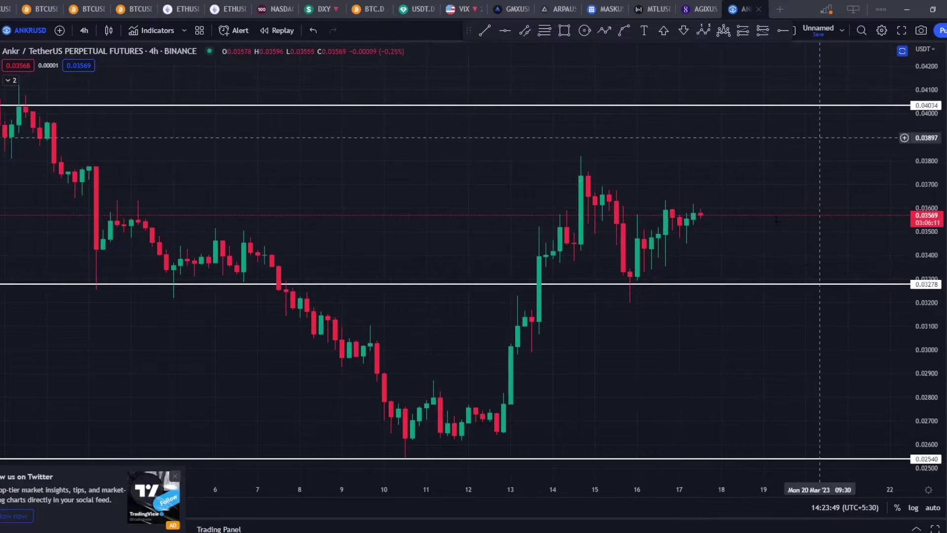
drag(644, 333, 647, 330)
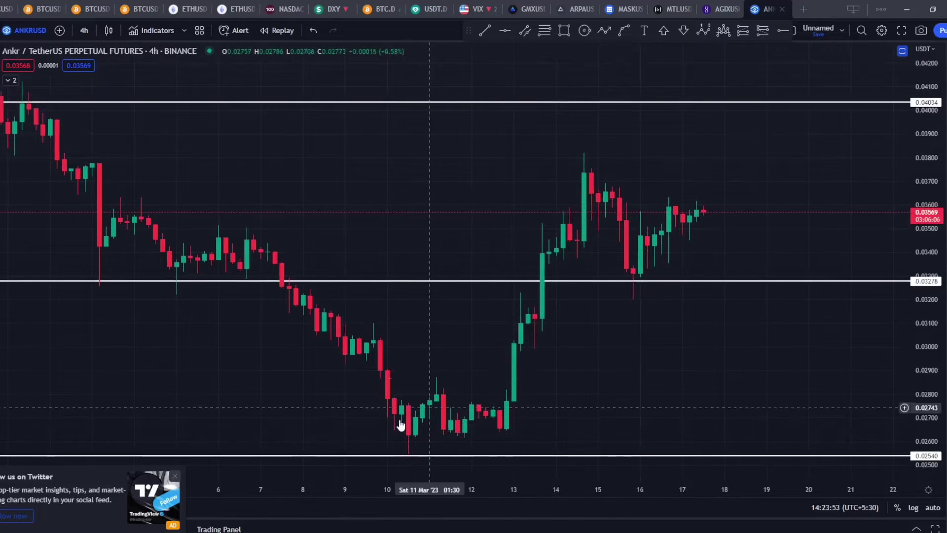
mouse_move(417, 457)
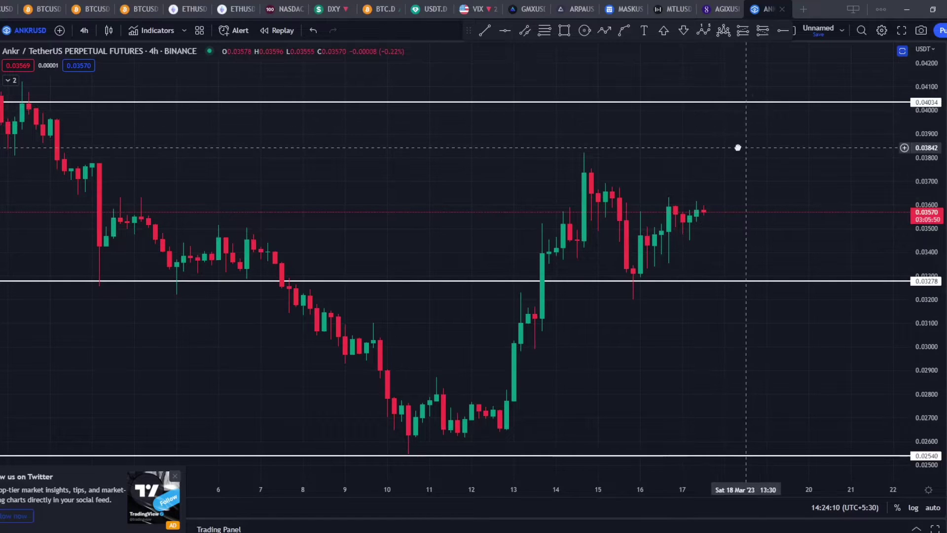
- Draw a Fibonacci retracement from the 10 March low at about 0.02545 up to the 14 March high at about 0.03824
drag(737, 147, 682, 161)
drag(927, 197, 926, 133)
scroll(808, 165, up, 4)
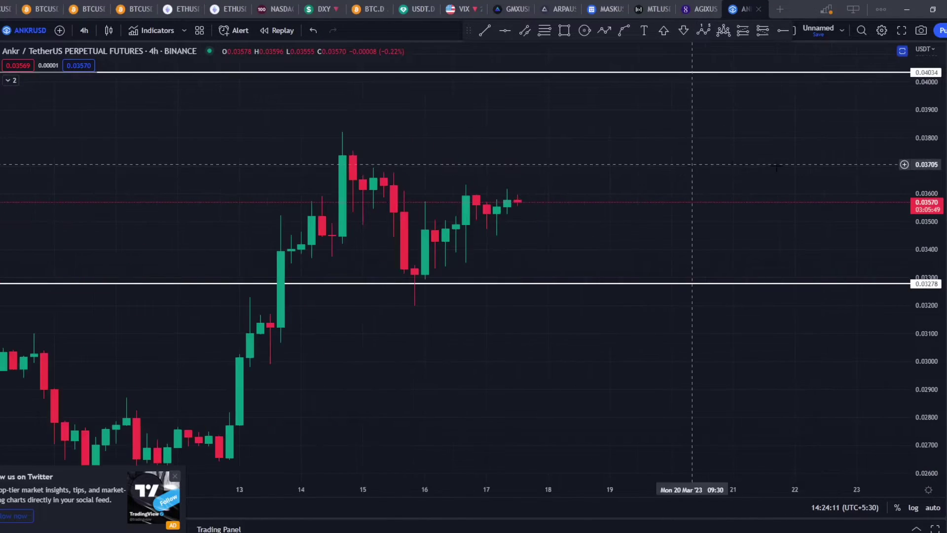
drag(784, 166, 901, 165)
drag(686, 319, 690, 297)
drag(681, 337, 691, 336)
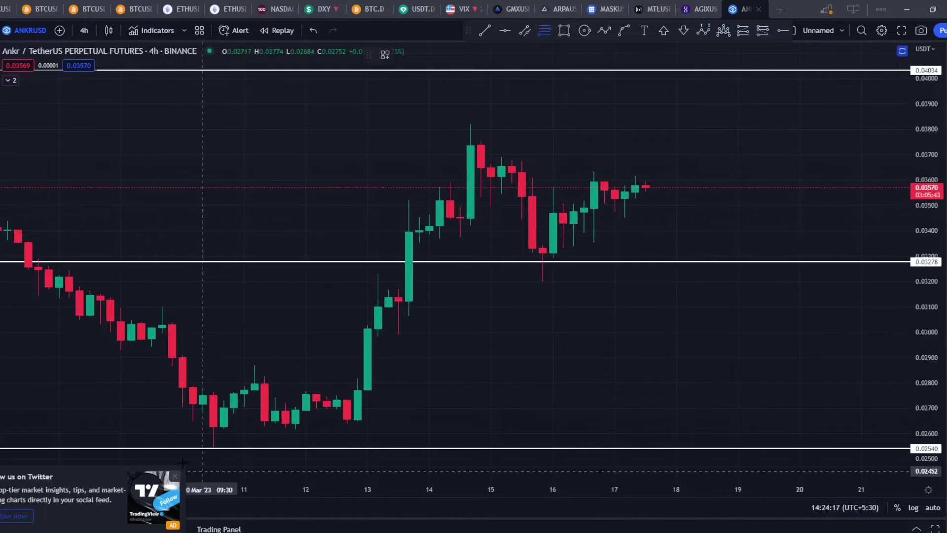
click(203, 447)
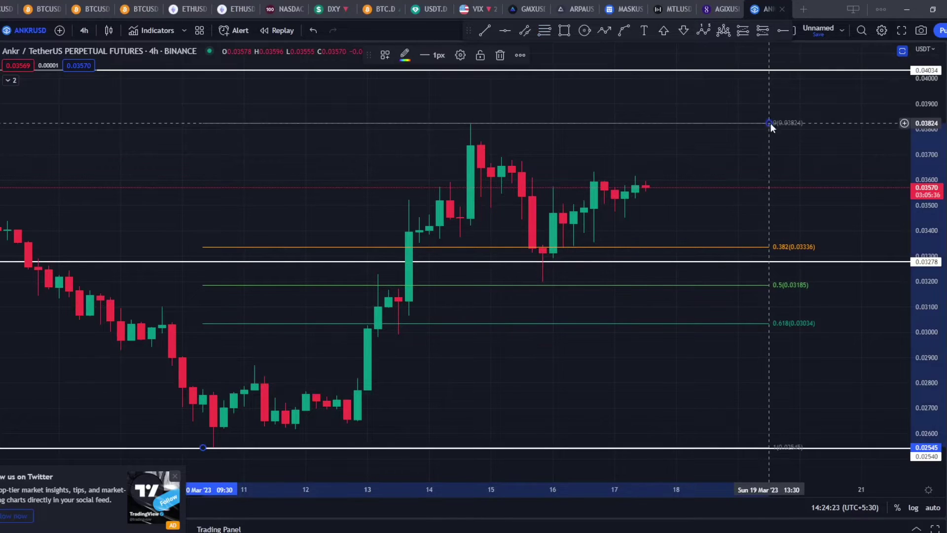
click(770, 123)
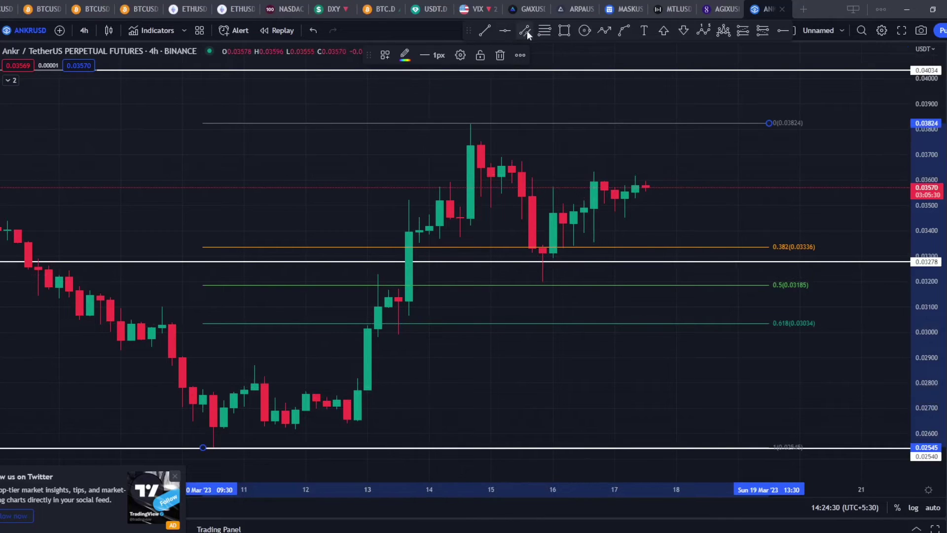
- Trace the March rally with an arrow path from about 0.0258 near the low up to about 0.0378 at the peak
click(606, 30)
click(255, 438)
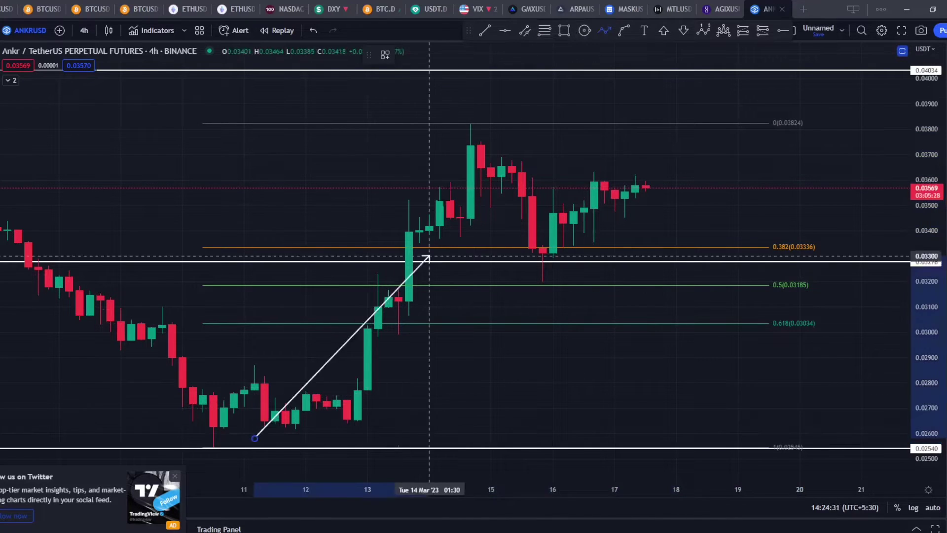
click(481, 139)
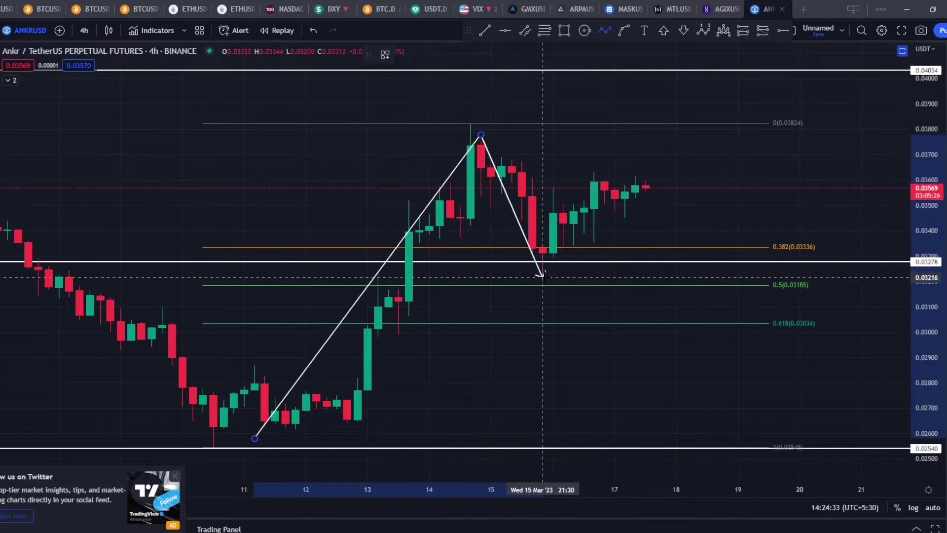
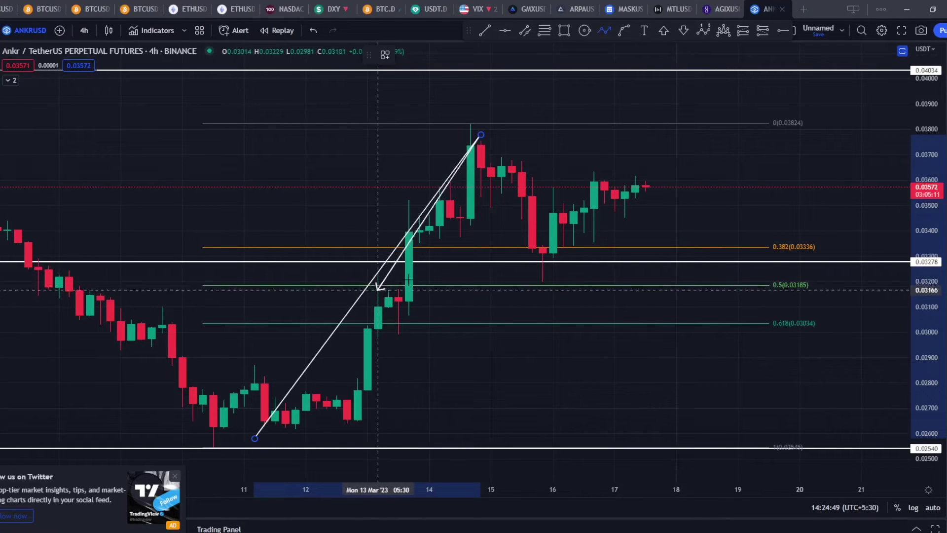
- Finish the arrow path with a leg down to about 0.0324 near the 15 March low, and delete the path
double_click(543, 272)
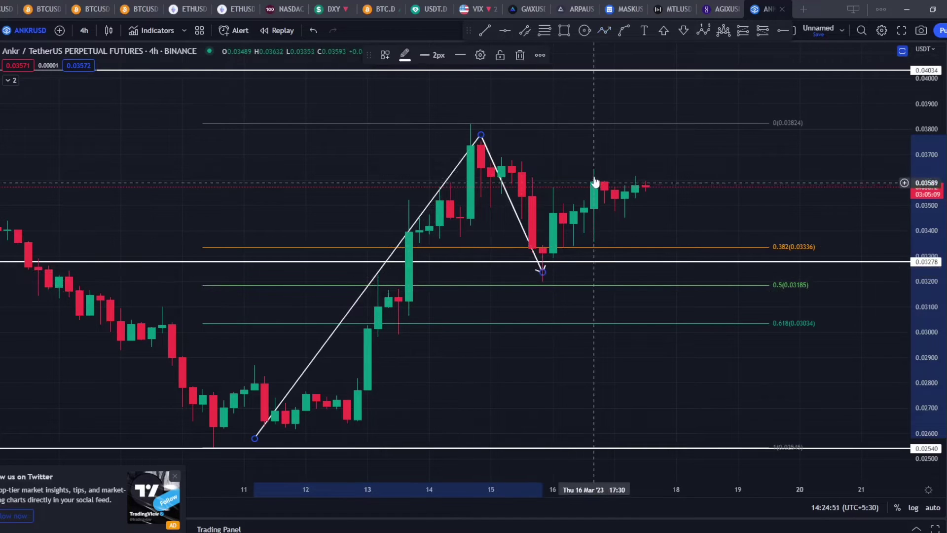
click(519, 57)
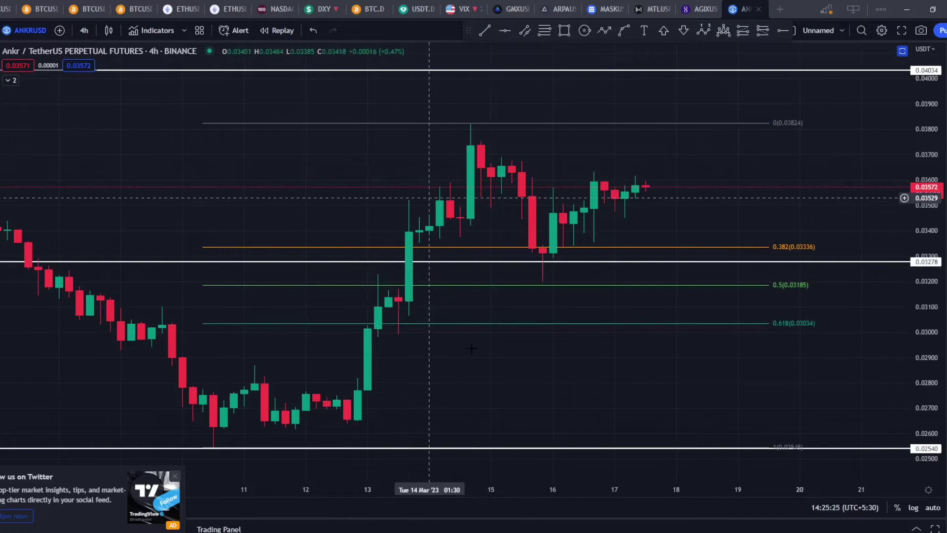
- Trace a zigzag arrow path from about 0.0262 through the 11–17 March swings down to the 0.382 retracement level, and delete it
drag(671, 169, 694, 155)
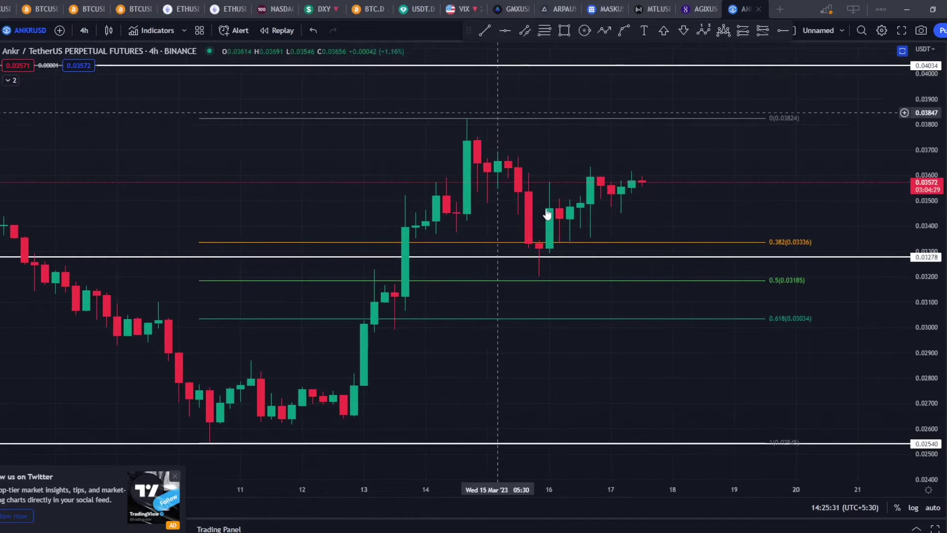
click(251, 425)
click(467, 128)
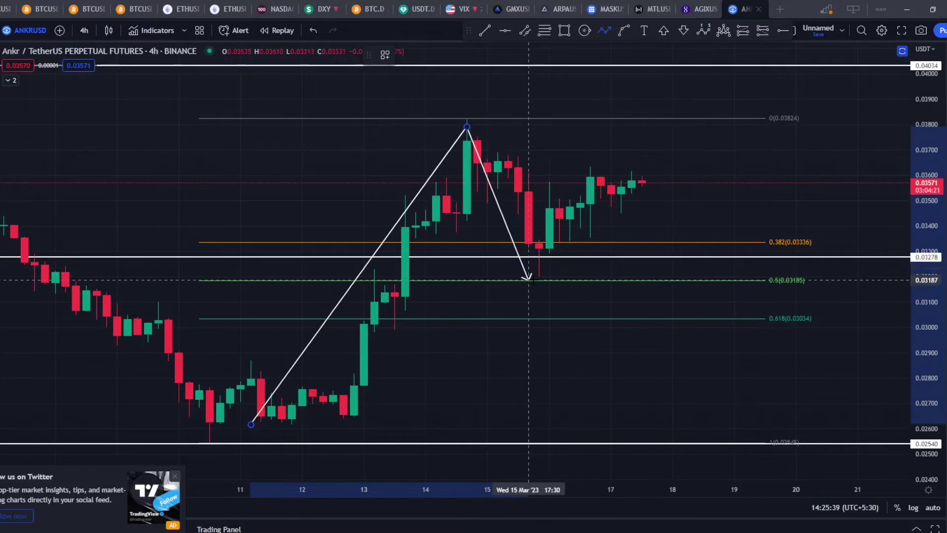
click(529, 280)
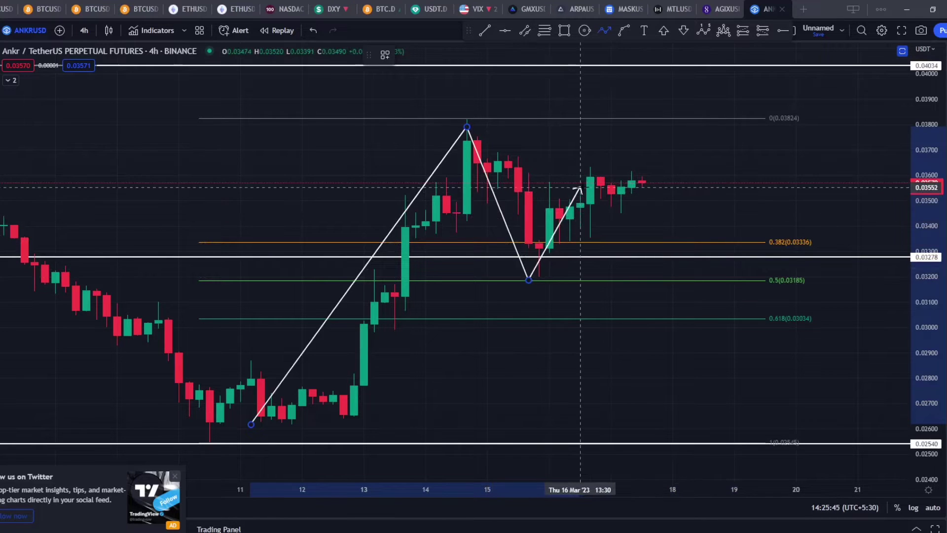
click(601, 169)
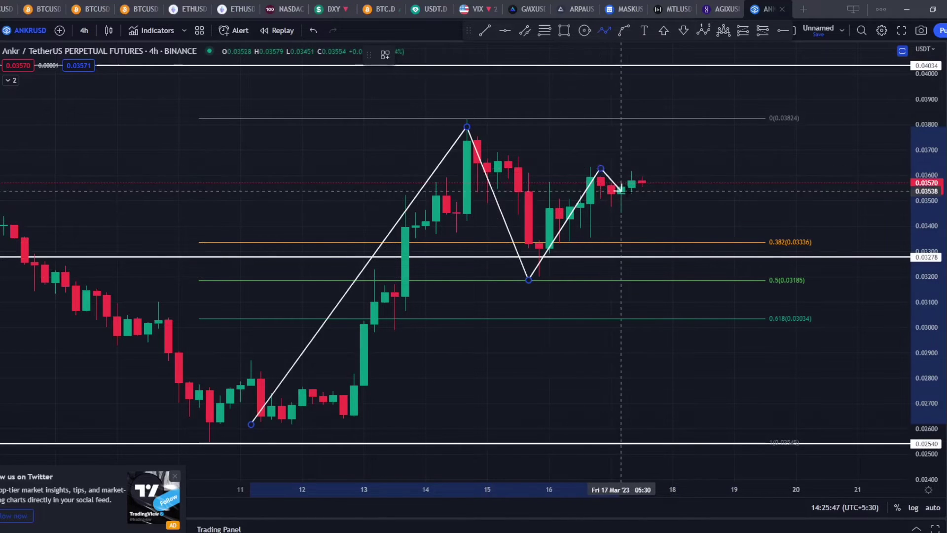
click(621, 209)
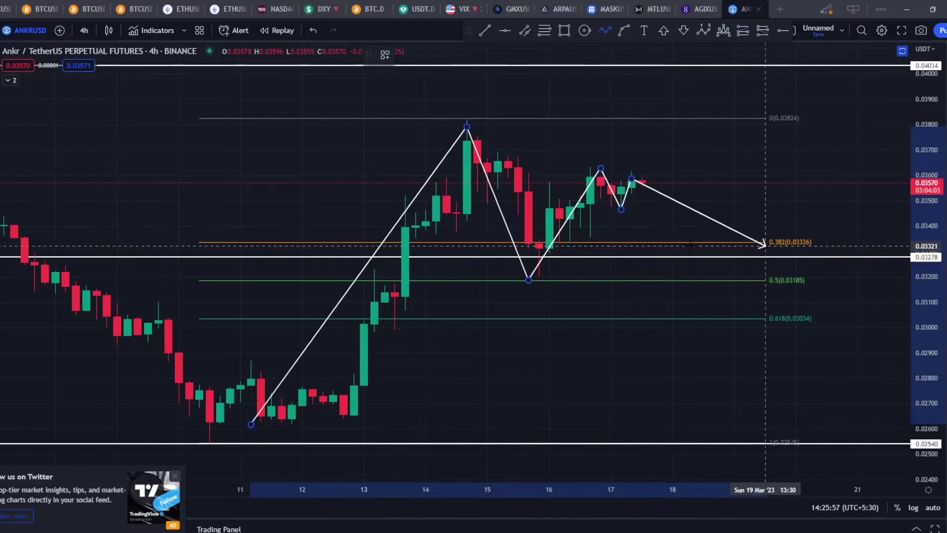
click(664, 242)
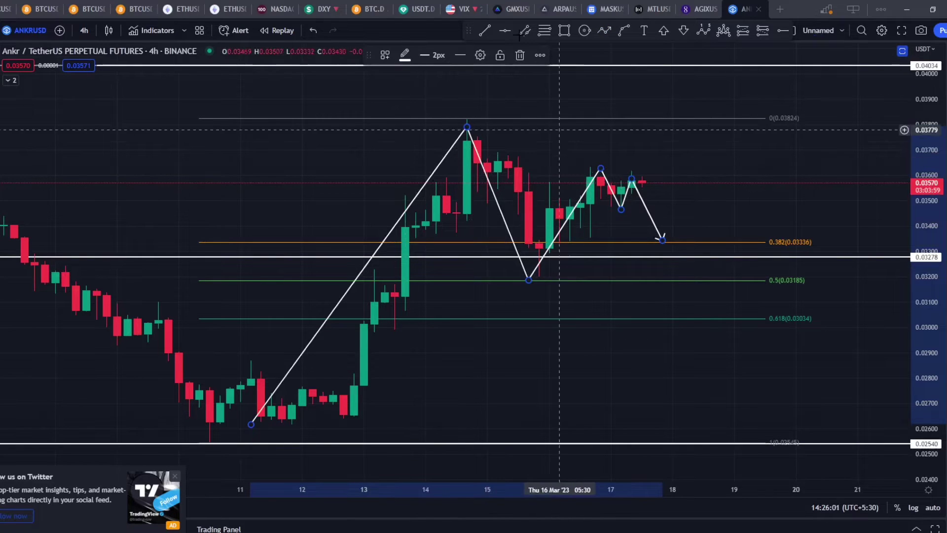
click(520, 55)
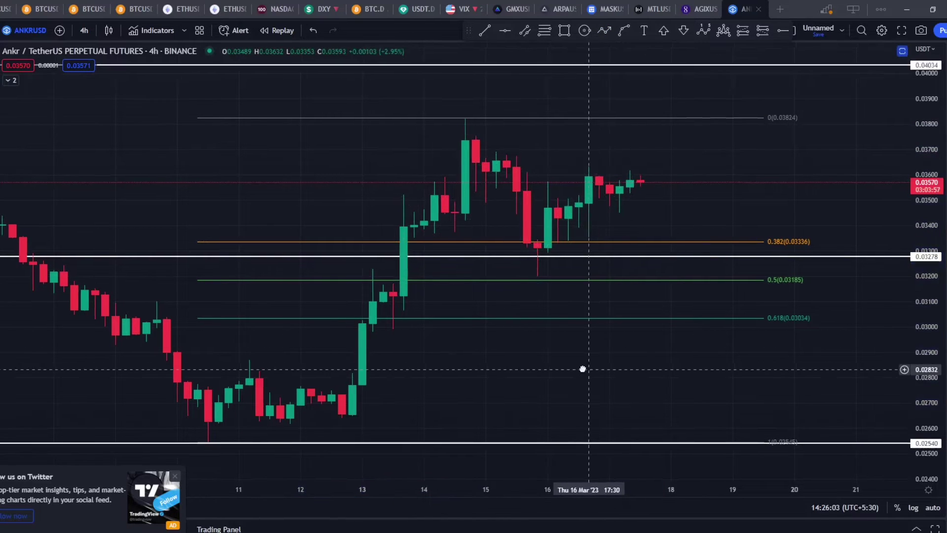
- Switch the chart interval to 1 hour
drag(582, 369, 581, 368)
click(84, 30)
click(103, 269)
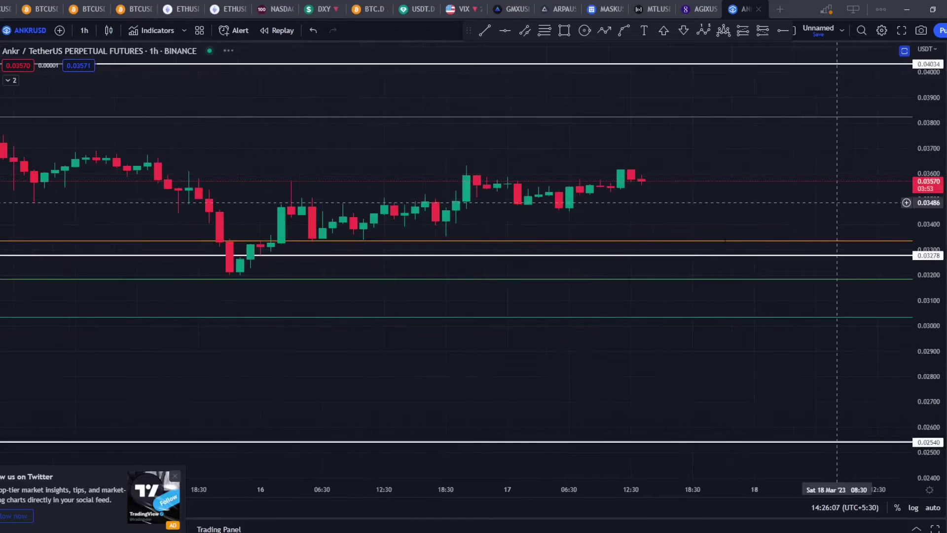
- Examine the 14–17 March hourly candles against the Fibonacci levels and the 0.03278 line
scroll(691, 209, down, 3)
drag(921, 341, 912, 187)
drag(769, 193, 748, 259)
scroll(794, 229, down, 3)
drag(923, 247, 921, 186)
scroll(809, 155, up, 2)
drag(773, 149, 838, 149)
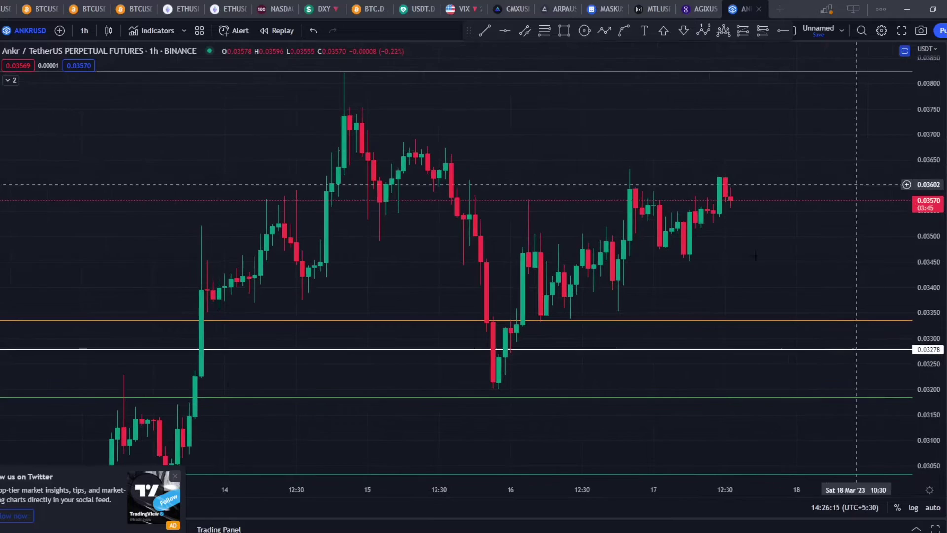
drag(921, 190, 921, 233)
drag(850, 196, 837, 167)
scroll(840, 168, up, 1)
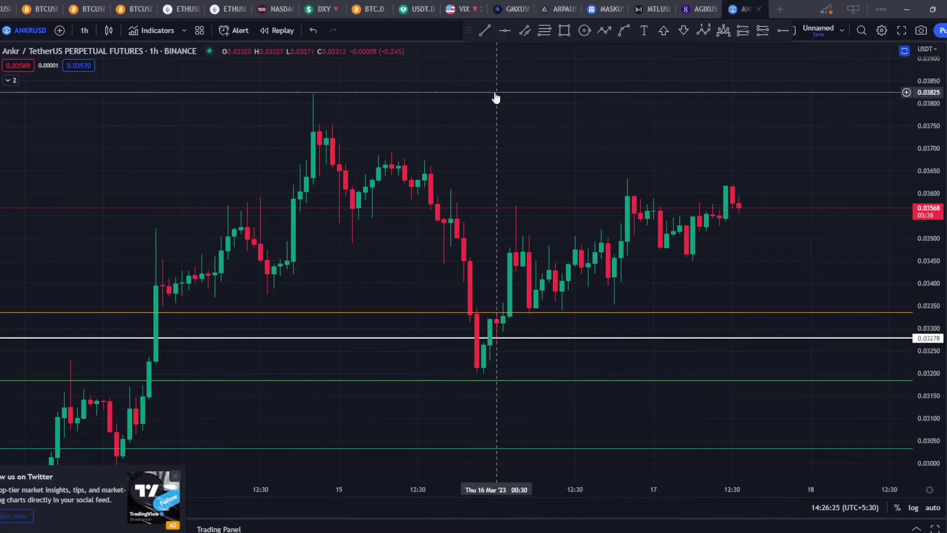
- Draw a descending trend line along the 14–15 March highs, from about 0.03768 on 14 March to about 0.03360 on 17 March
click(485, 31)
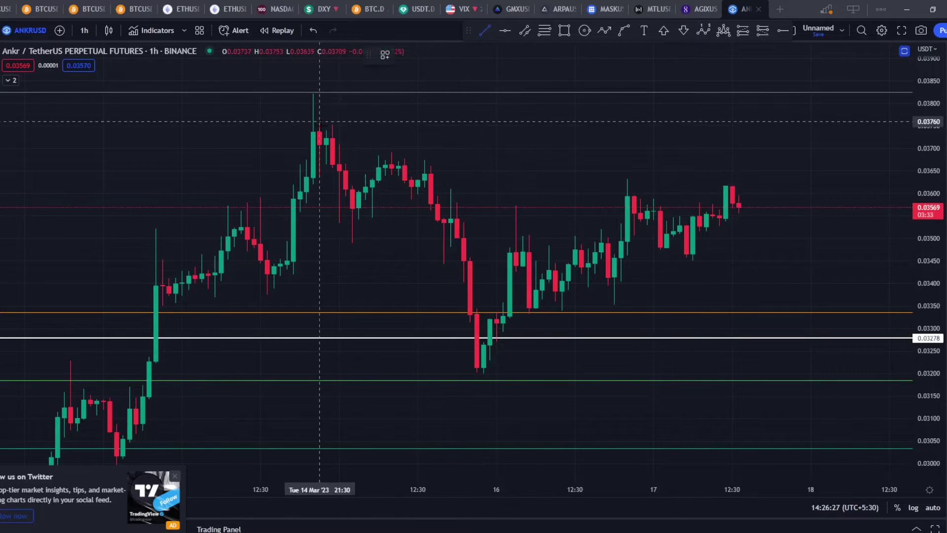
click(313, 129)
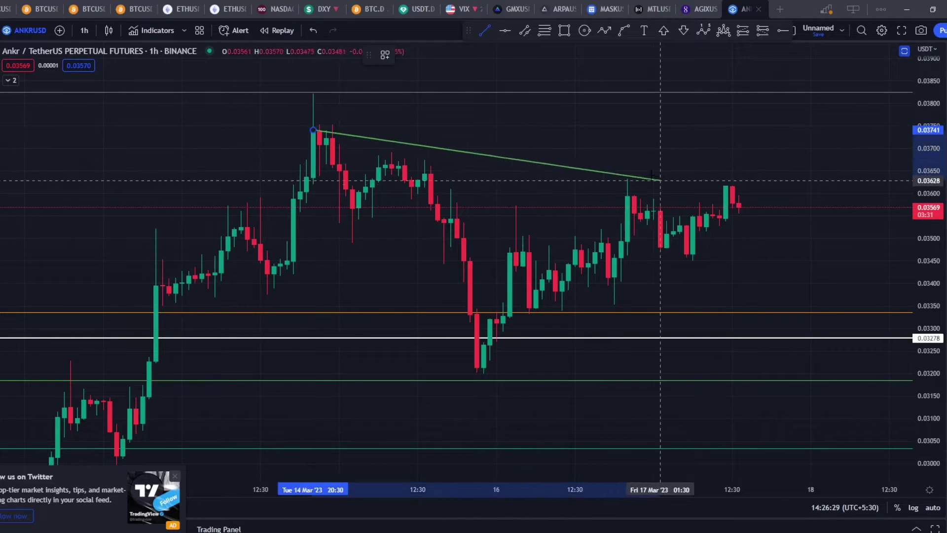
click(830, 232)
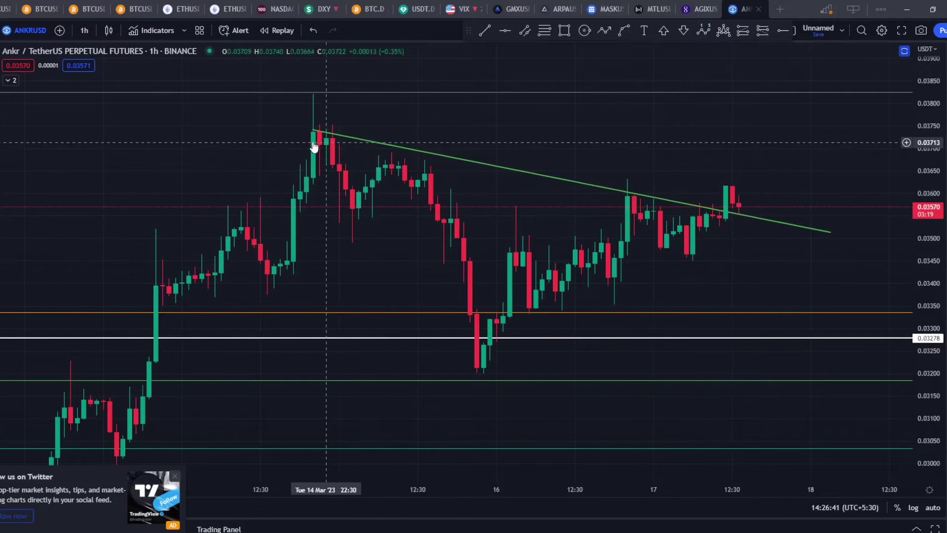
mouse_move(313, 129)
mouse_down()
mouse_move(298, 87)
mouse_move(291, 125)
mouse_up()
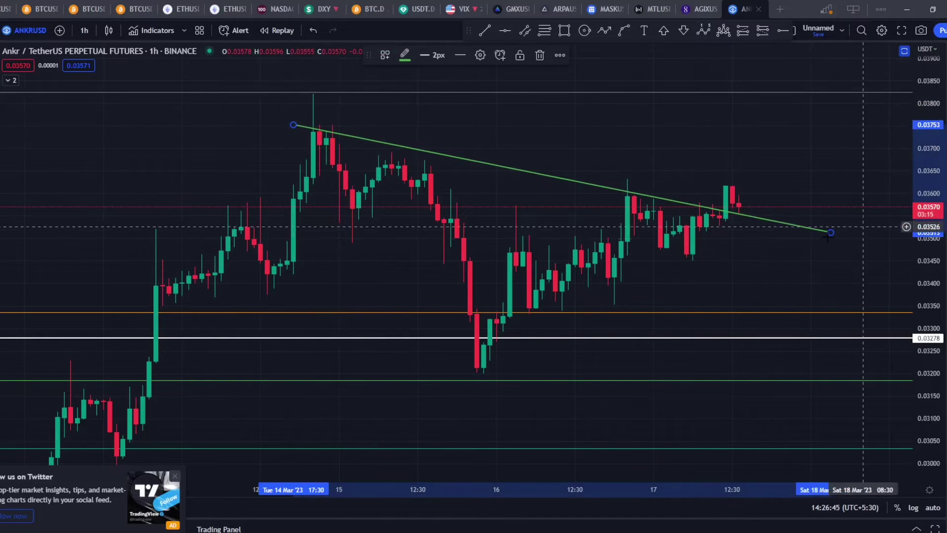
drag(830, 233, 790, 293)
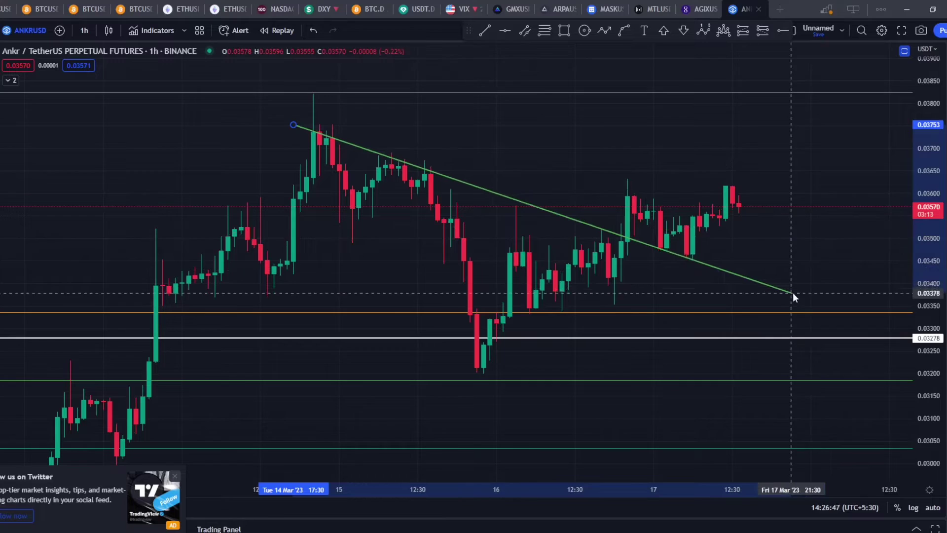
drag(287, 127, 280, 117)
drag(791, 293, 798, 301)
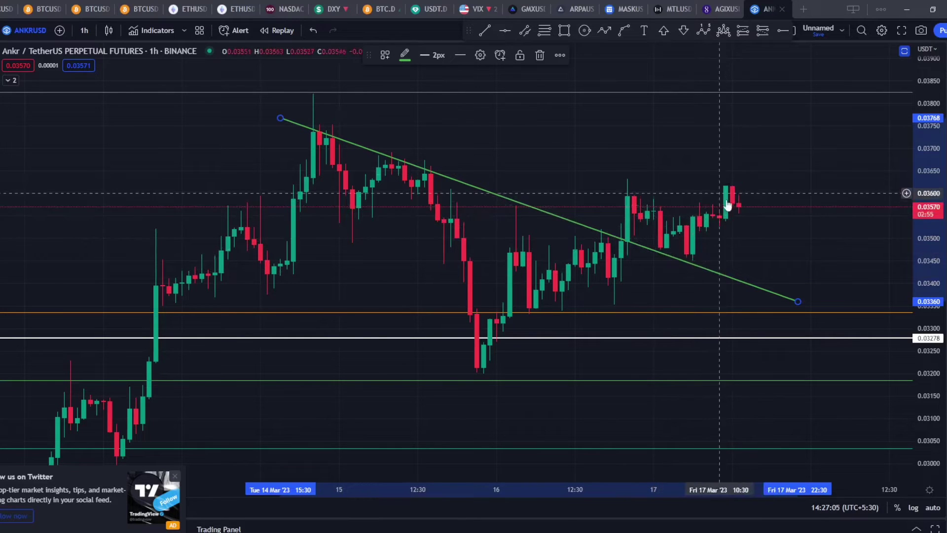
click(681, 288)
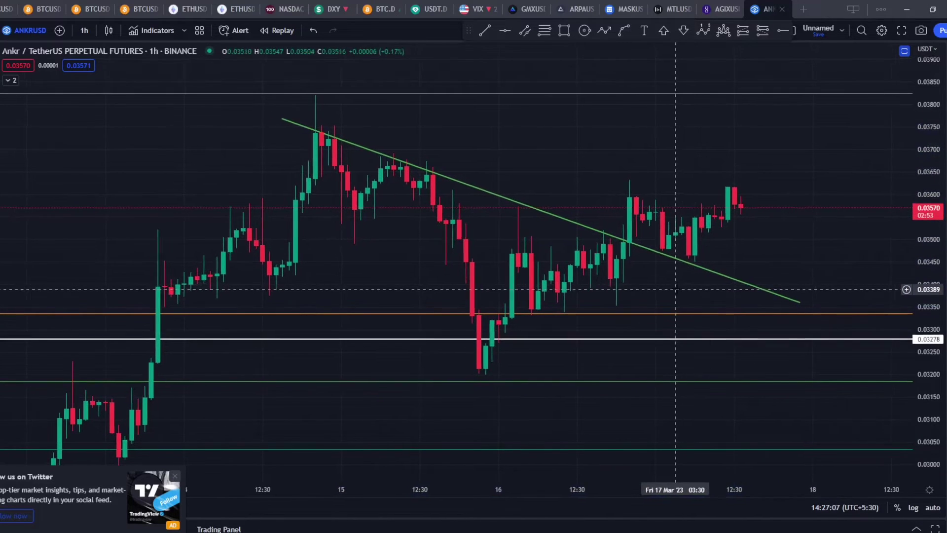
- Draw a rising upper trend line along the 16–17 March highs, from about 0.03545 on 15 March to about 0.03631 on 17 March
click(486, 31)
click(511, 252)
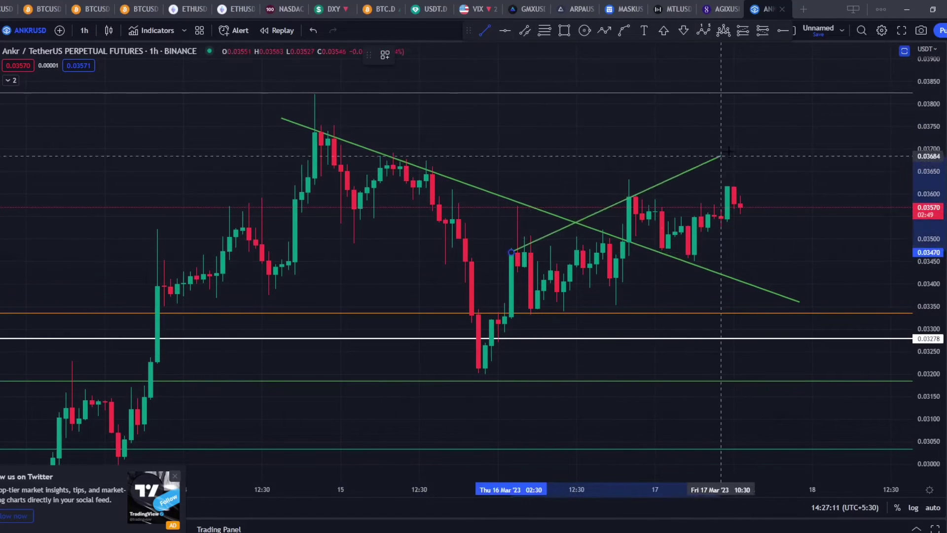
click(767, 171)
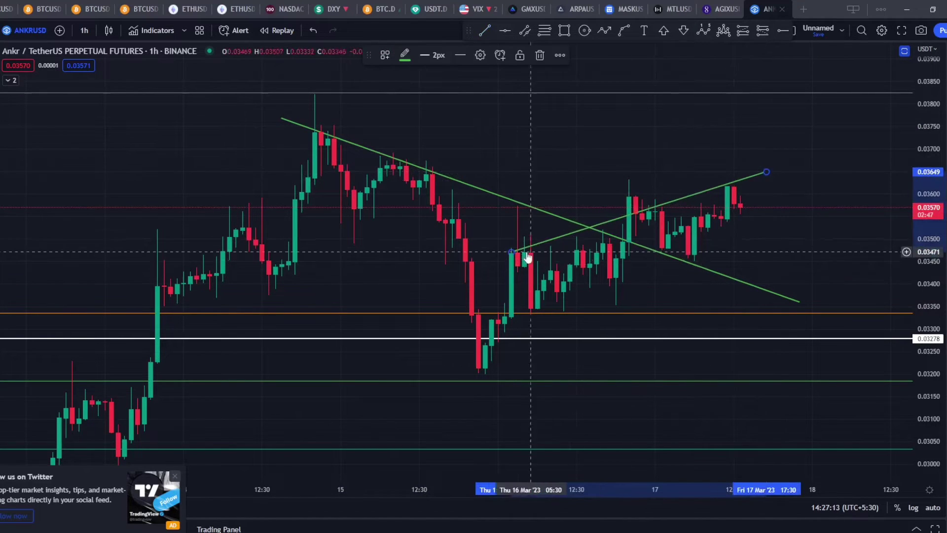
drag(511, 253, 499, 217)
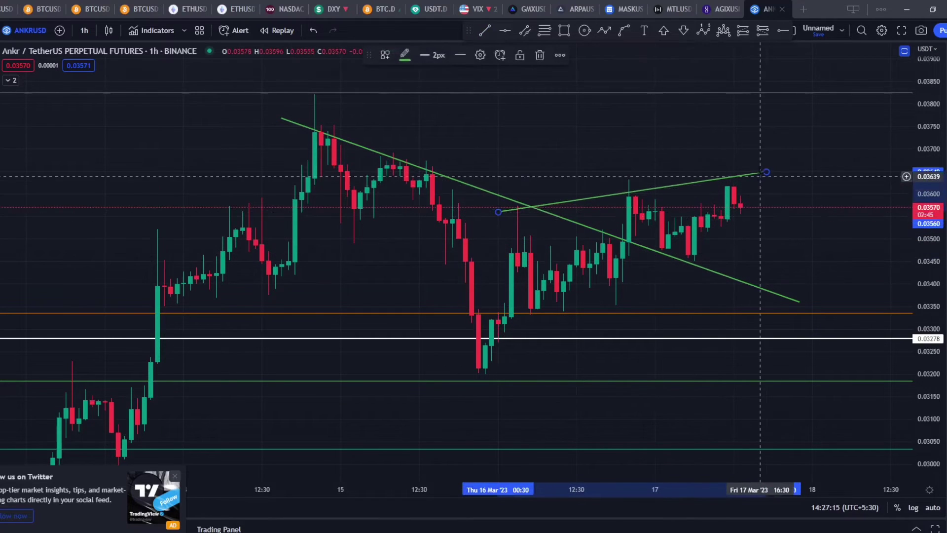
drag(766, 172, 773, 180)
drag(498, 212, 442, 218)
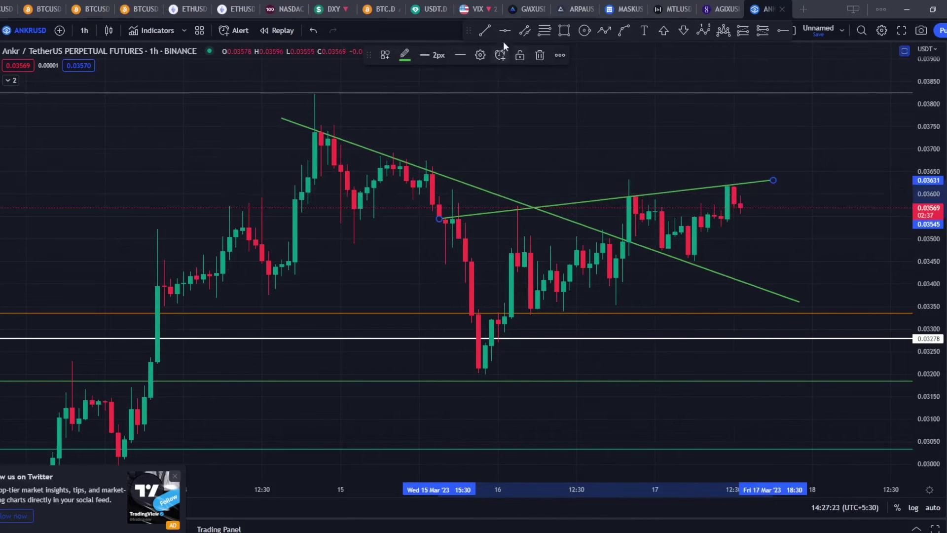
- Draw a rising support line from the 15 March low at about 0.03207, converging with the upper trend line near 0.0364
click(490, 35)
click(489, 34)
click(486, 371)
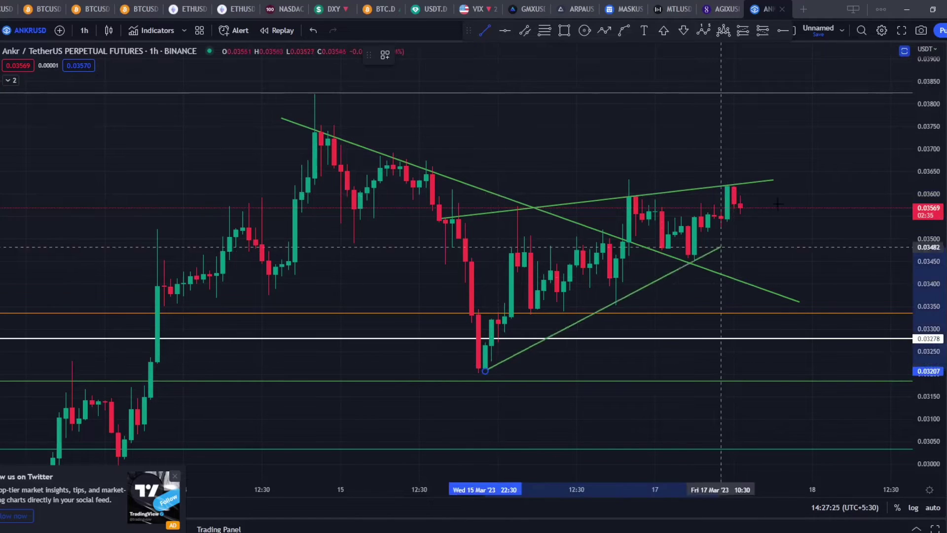
click(825, 184)
mouse_move(812, 179)
mouse_down()
mouse_move(824, 176)
mouse_move(772, 182)
mouse_move(797, 178)
mouse_up()
click(798, 195)
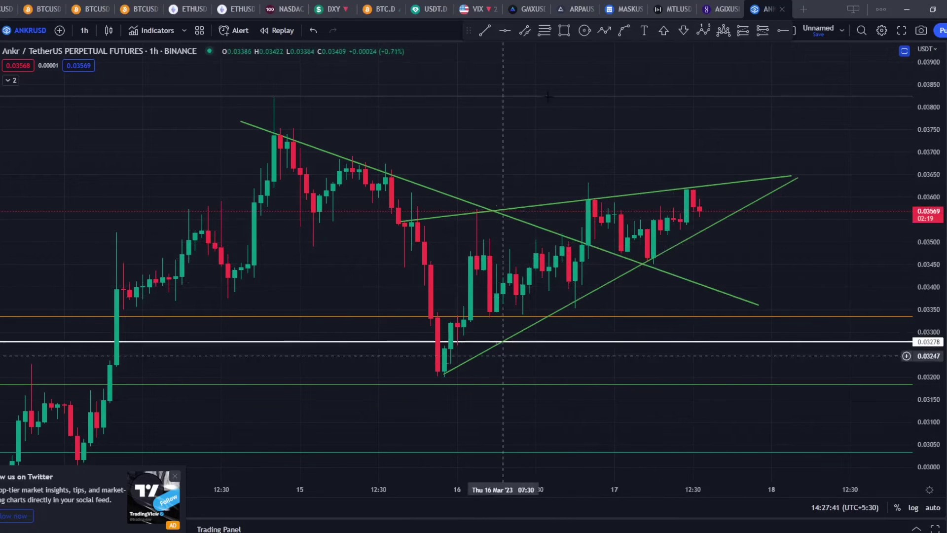
- Mark the support line's three touches with up arrows at about 0.03455, 0.03358 and 0.03201
click(667, 31)
click(654, 262)
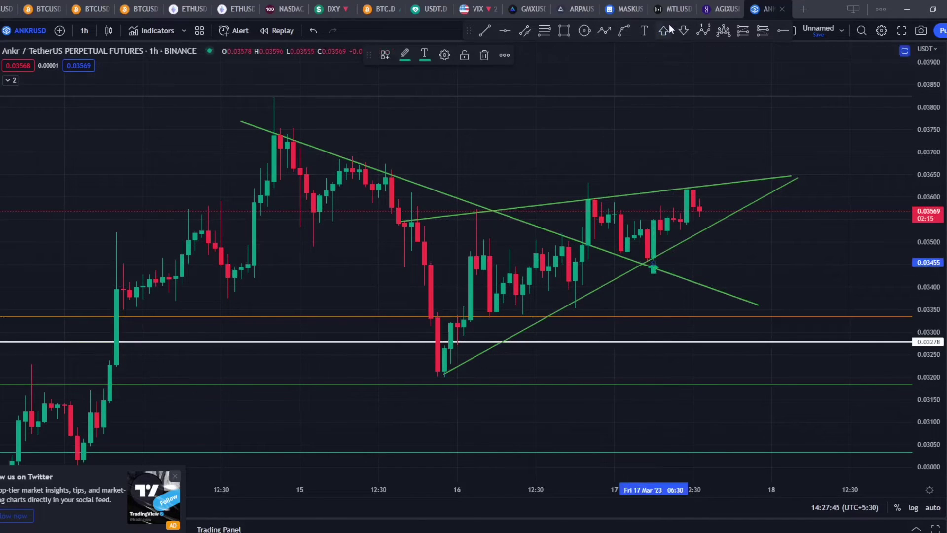
click(575, 306)
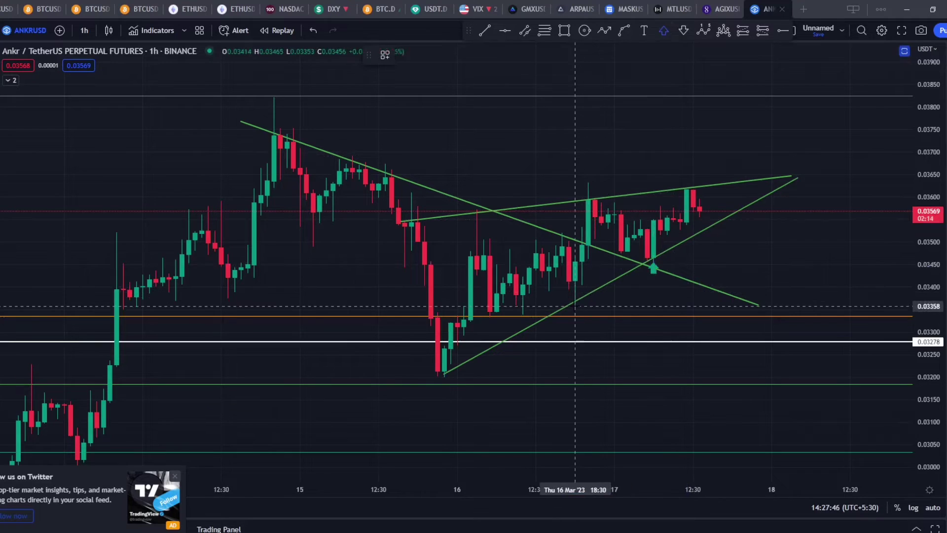
click(665, 31)
click(444, 377)
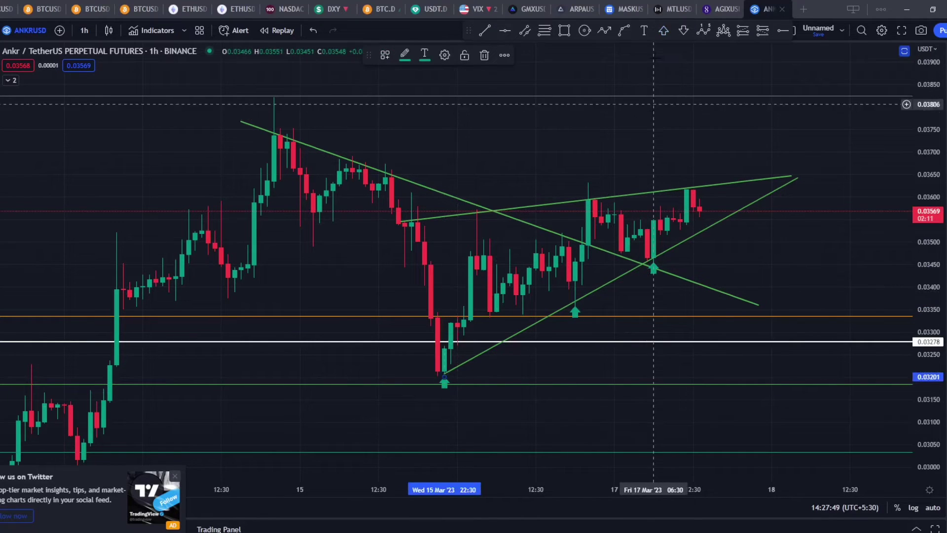
- Mark four touches along the rising upper trend line with down arrows at about 0.03559, 0.03582, 0.03609 and 0.03633
click(683, 32)
click(418, 215)
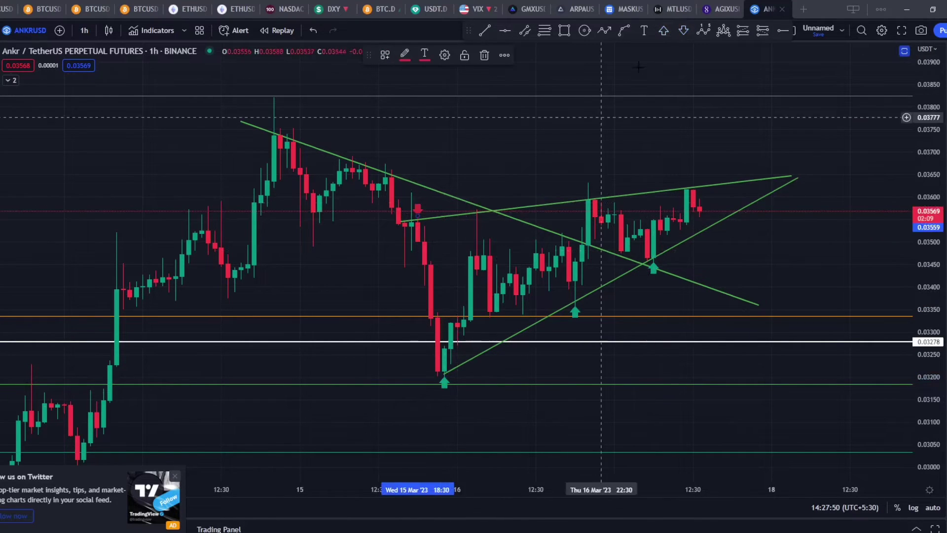
click(684, 32)
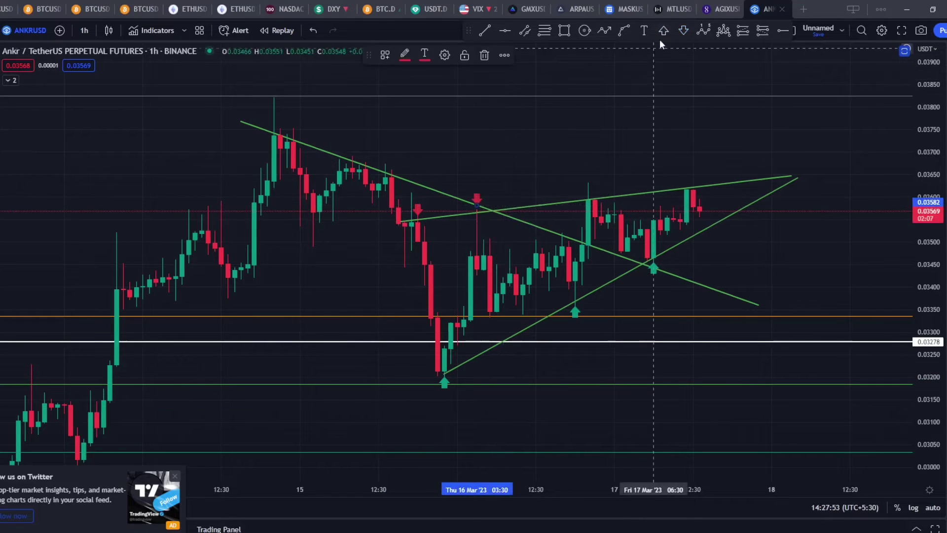
click(681, 33)
click(684, 31)
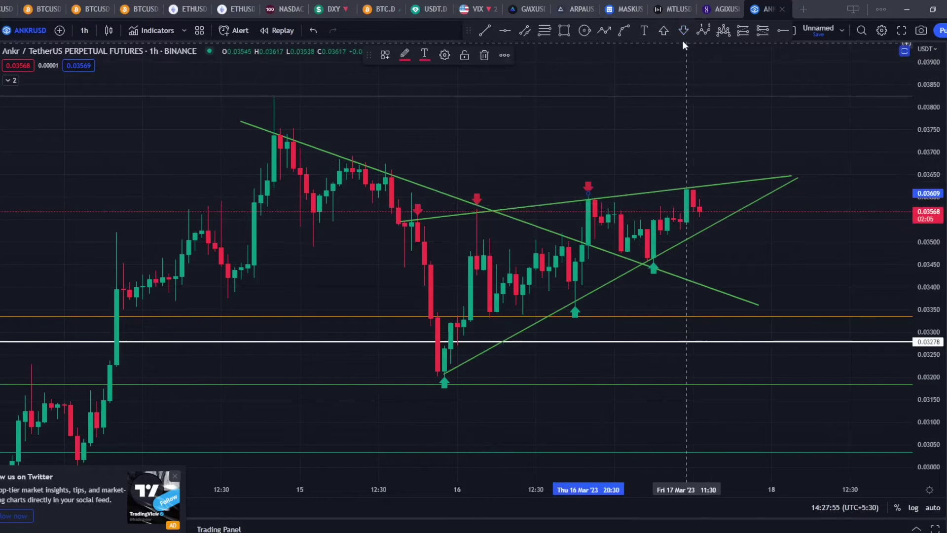
click(686, 182)
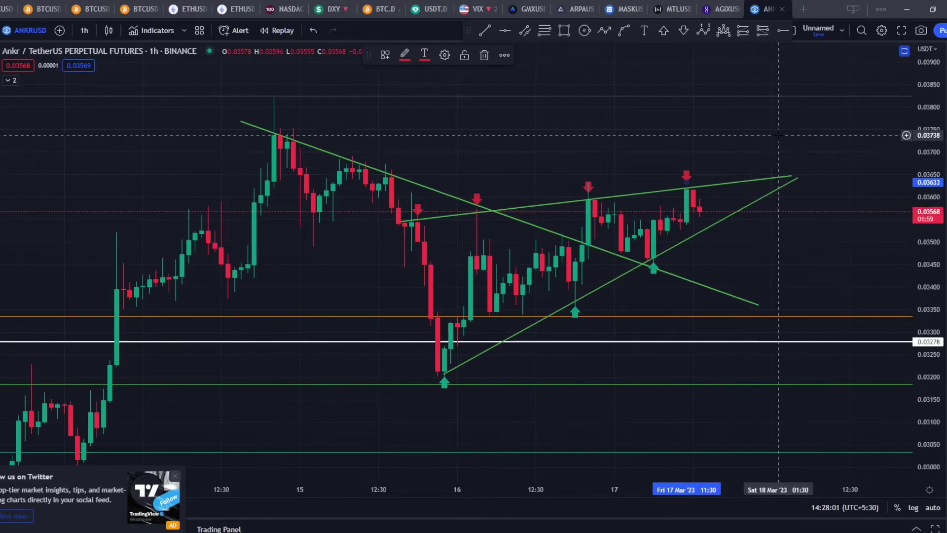
- Draw a Fibonacci retracement from about 0.03822 on 14 March to about 0.03204 on 18 March
mouse_move(809, 127)
mouse_down()
mouse_move(825, 125)
mouse_move(835, 99)
mouse_move(818, 124)
mouse_up()
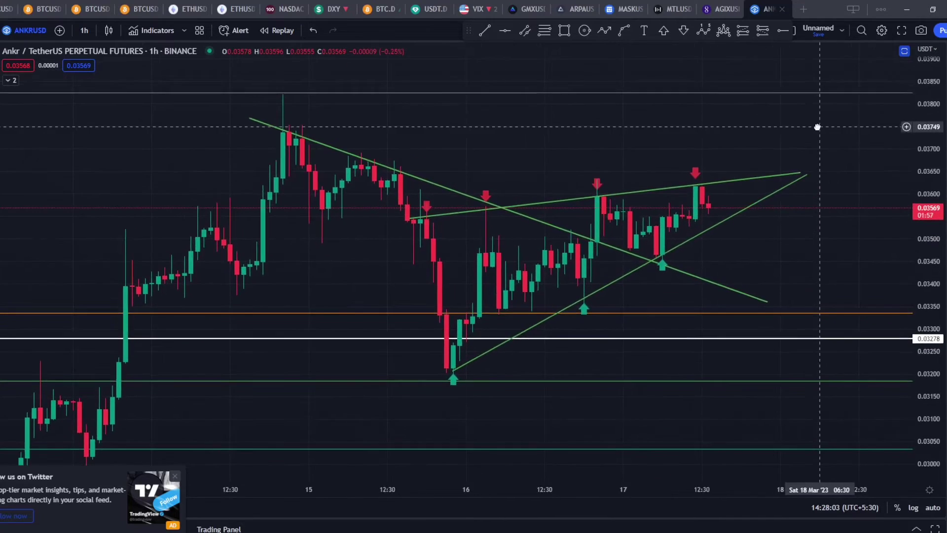
key(alt+f)
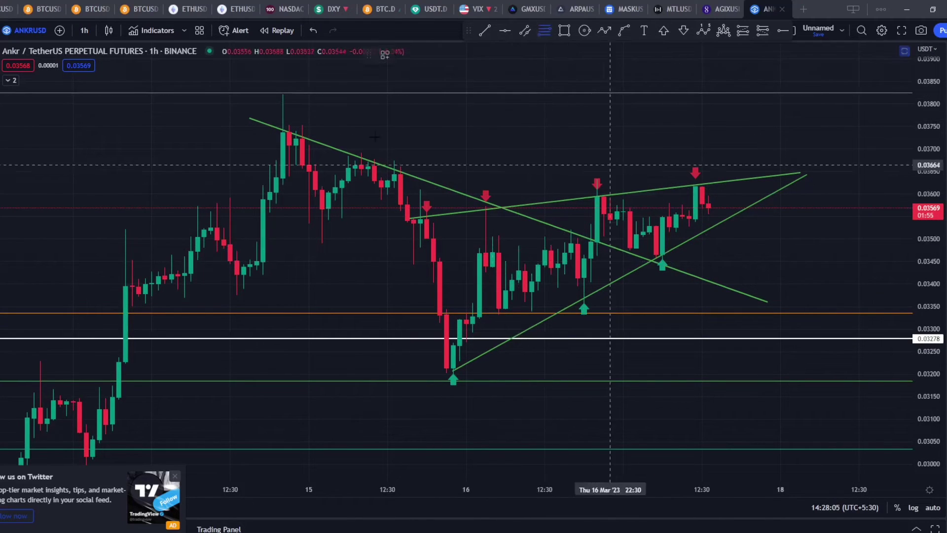
click(262, 93)
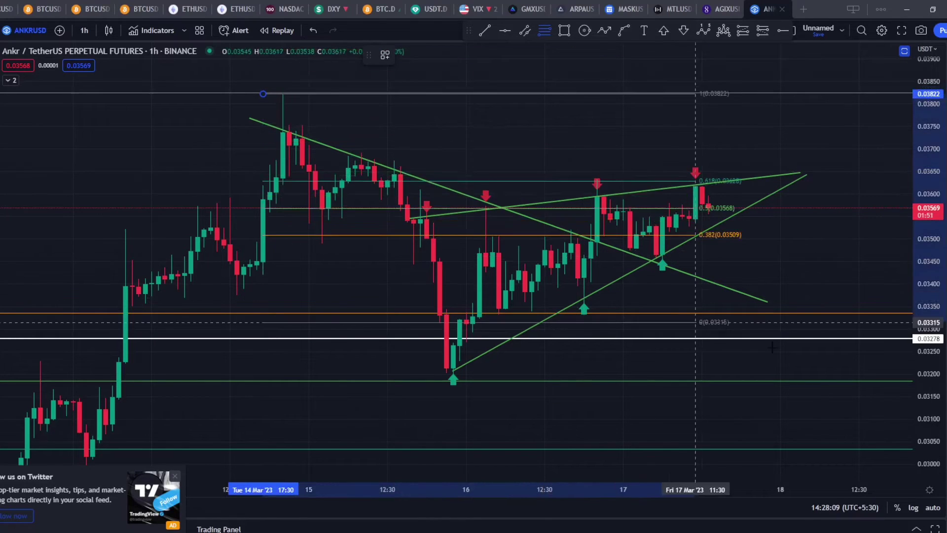
click(840, 371)
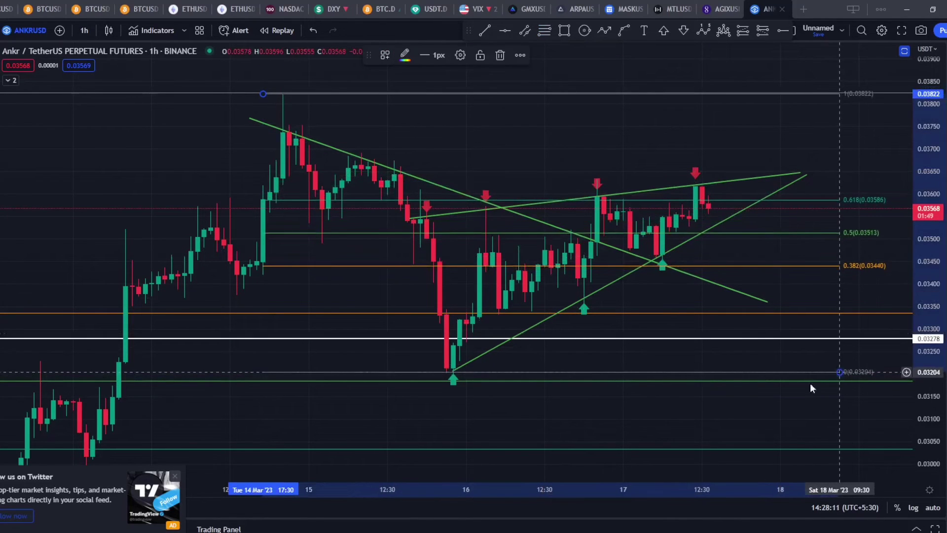
drag(663, 351, 649, 350)
- Delete the older, wider Fibonacci retracement whose orange level lies just above the thick white horizontal line
click(761, 316)
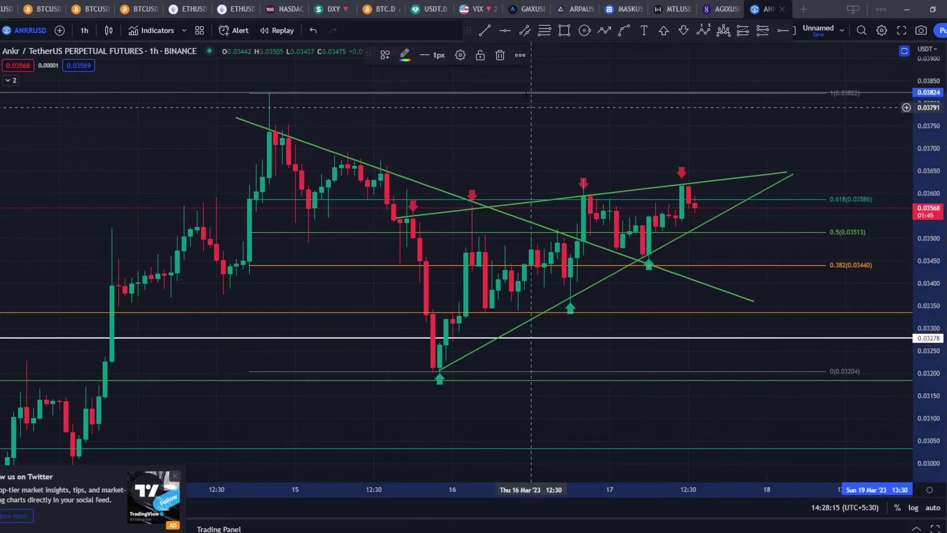
click(502, 56)
drag(793, 298, 765, 329)
drag(935, 359, 929, 291)
scroll(831, 382, up, 1)
drag(845, 376, 856, 368)
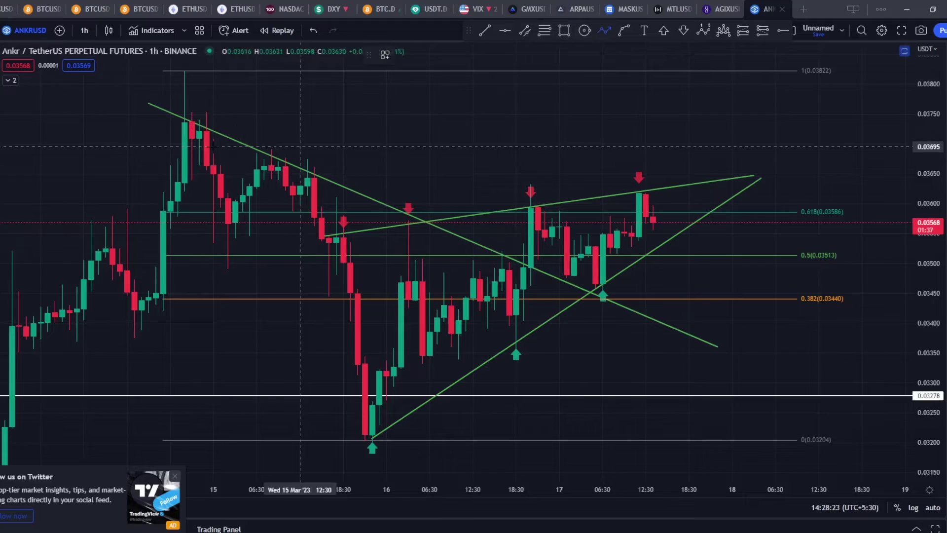
- Draw a path from about 0.0319 through the 0.038 peak and 0.03207 low, zigzagging up through the wedge to about 0.0382
click(19, 448)
click(191, 83)
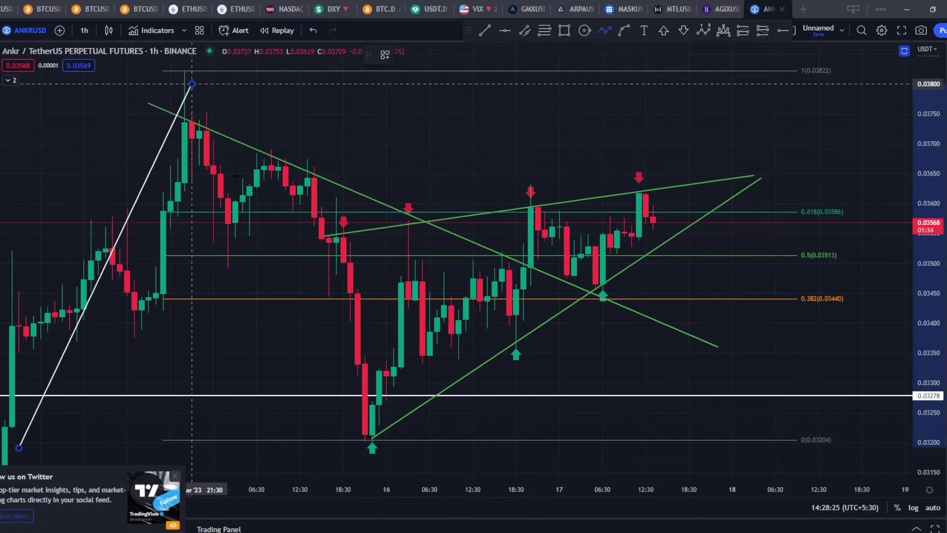
click(377, 437)
scroll(374, 438, up, 1)
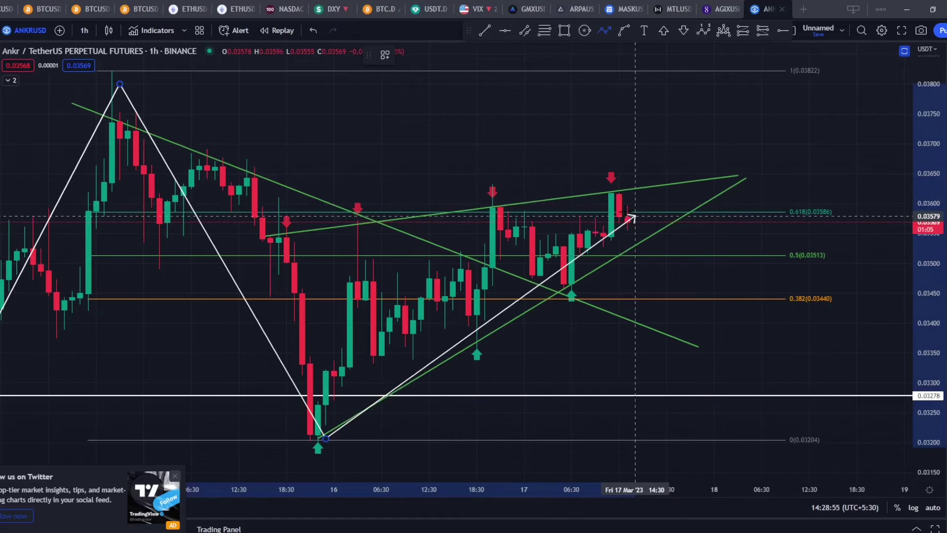
click(627, 179)
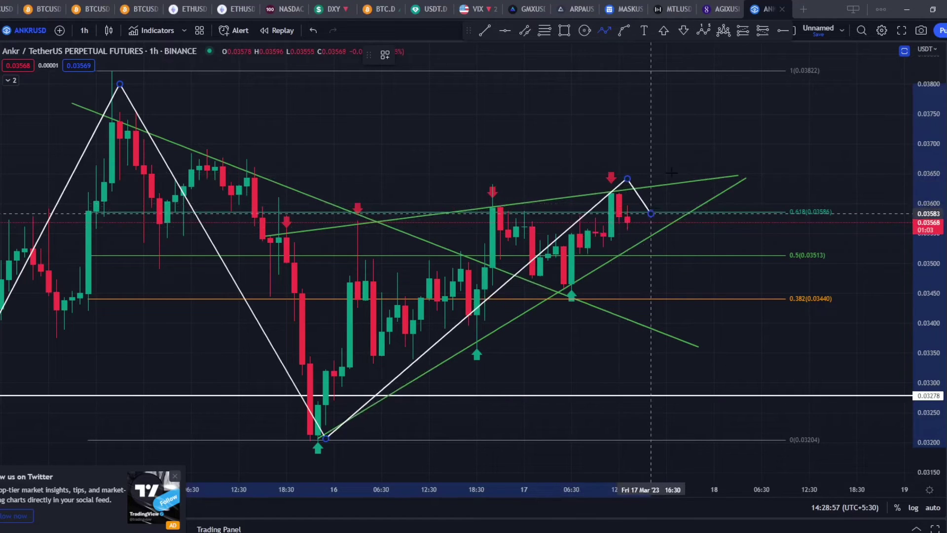
click(683, 156)
click(698, 182)
double_click(745, 74)
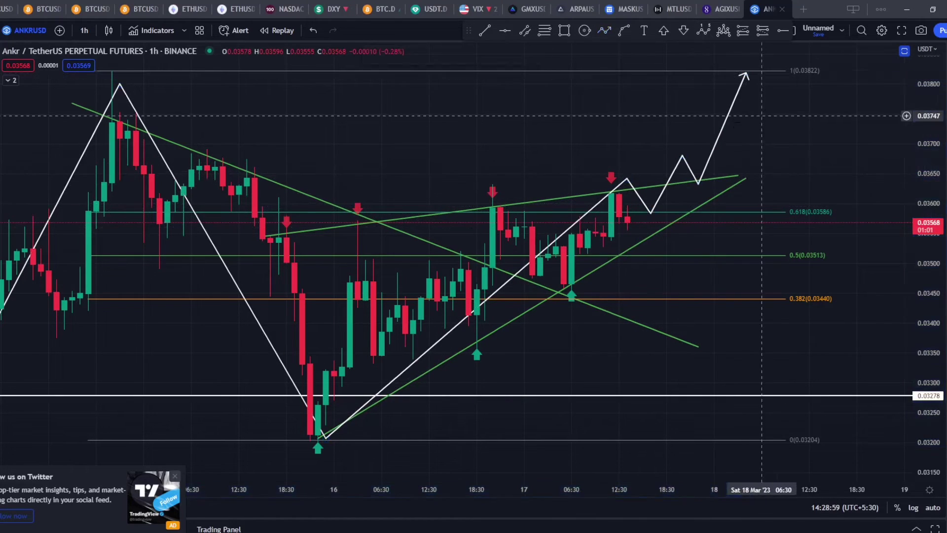
- Delete the white path projecting the bullish breakout
click(732, 103)
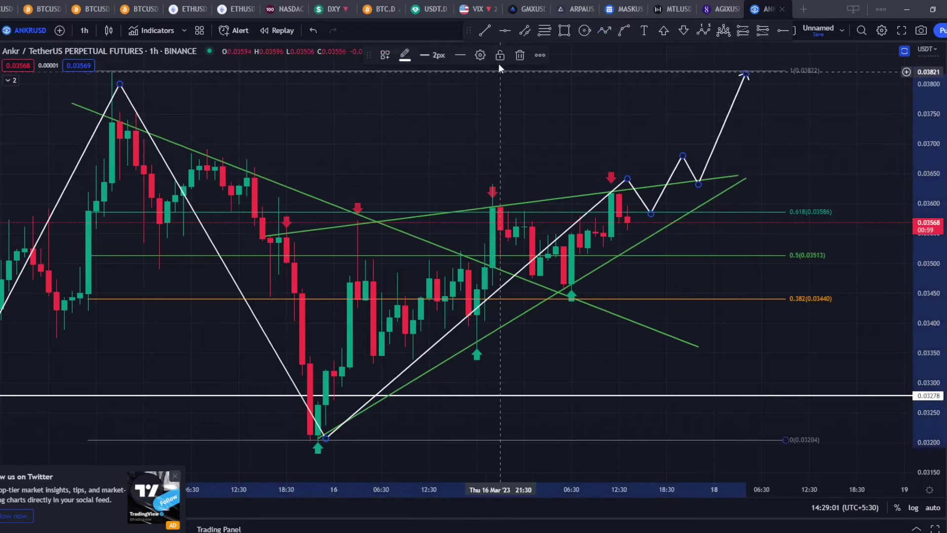
click(520, 55)
drag(478, 137, 500, 138)
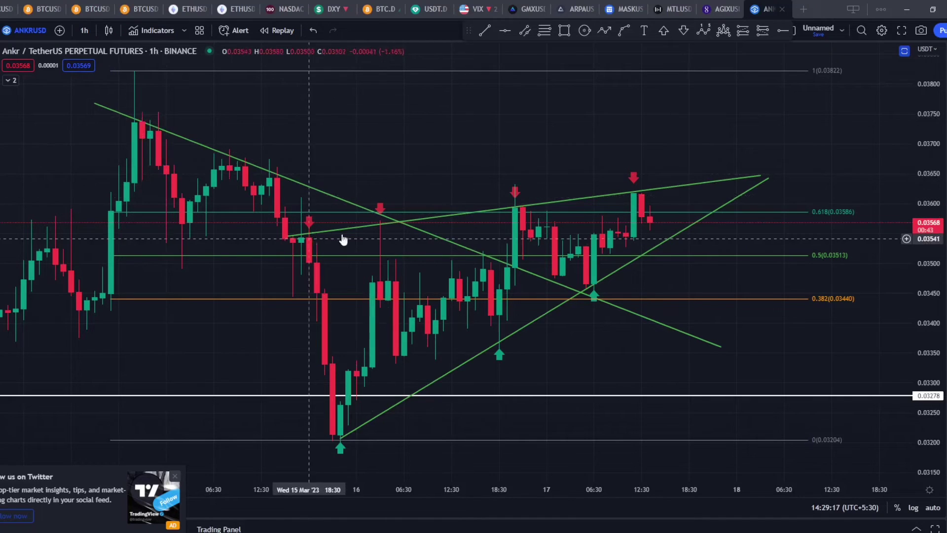
- Change the colour of the descending trend line to yellow
click(351, 204)
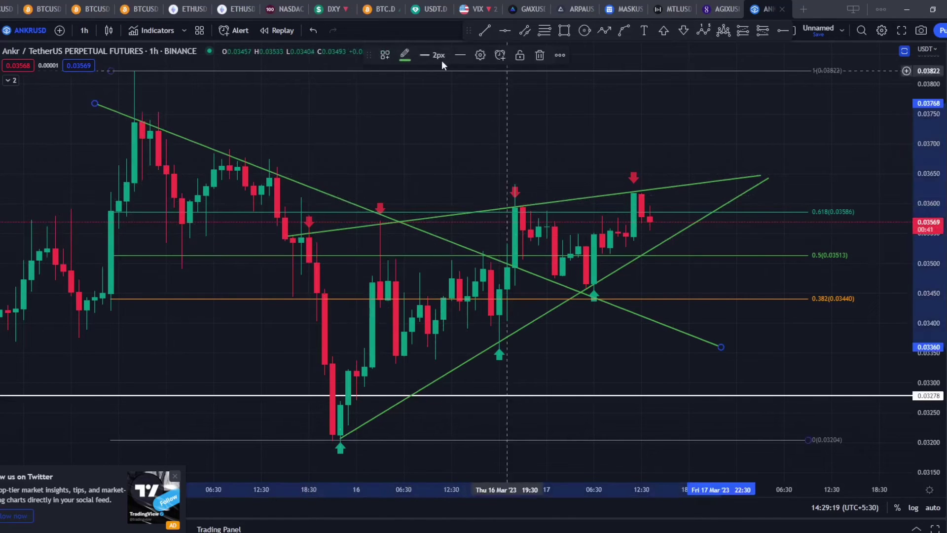
click(413, 56)
click(435, 94)
click(518, 127)
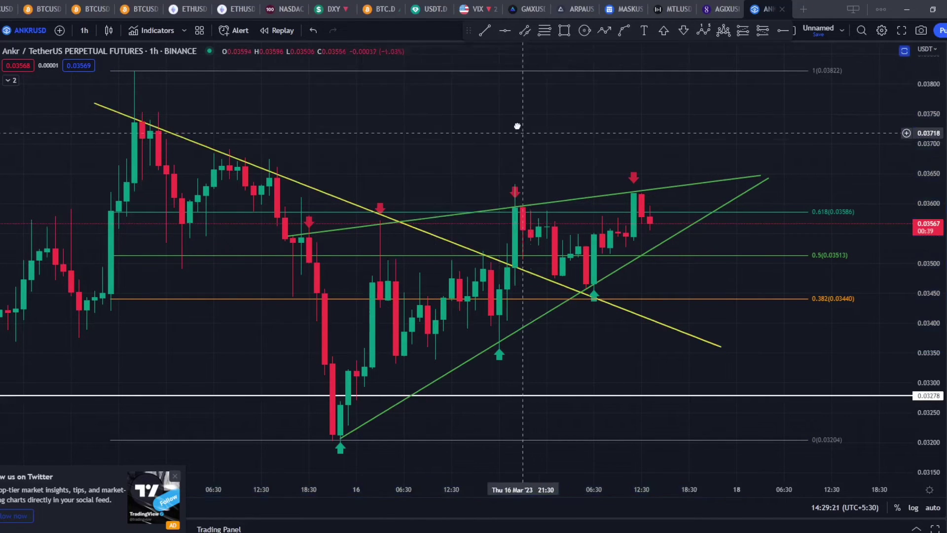
- Draw a bearish path from about 0.0357 down to 0.0348, up to 0.0358 at the wedge support, and down to about 0.033
drag(392, 230, 386, 222)
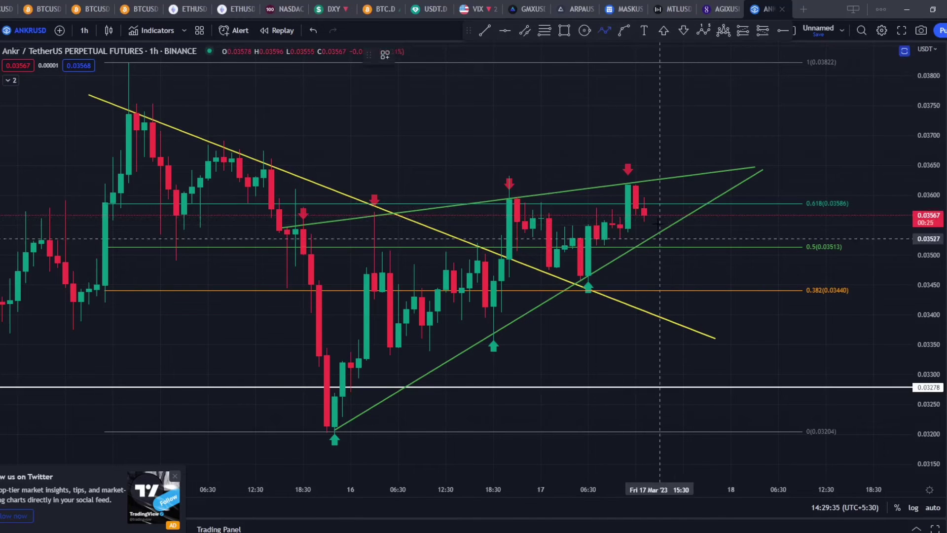
mouse_move(652, 214)
mouse_down()
mouse_move(666, 262)
mouse_move(723, 222)
mouse_move(583, 313)
mouse_move(634, 288)
mouse_move(738, 188)
mouse_move(398, 398)
mouse_move(660, 252)
mouse_up()
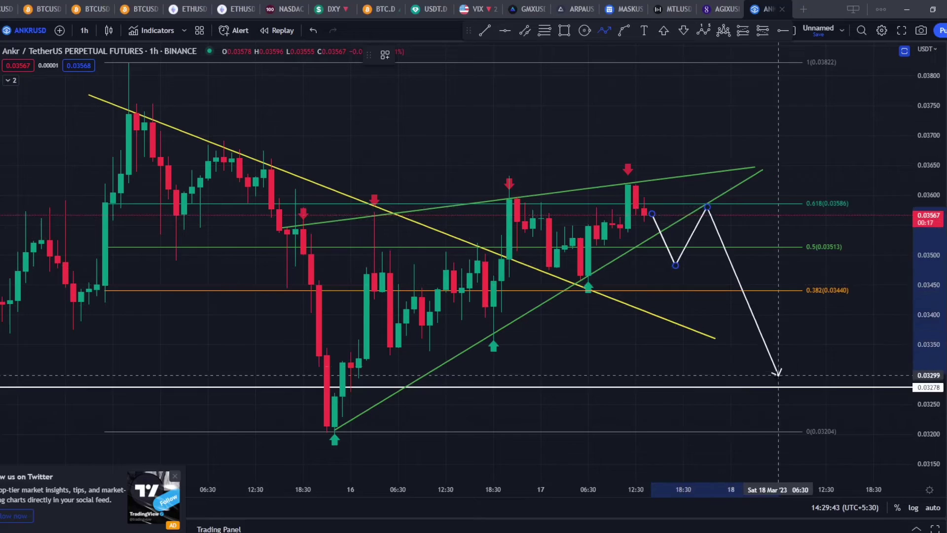
click(730, 371)
drag(726, 370, 711, 365)
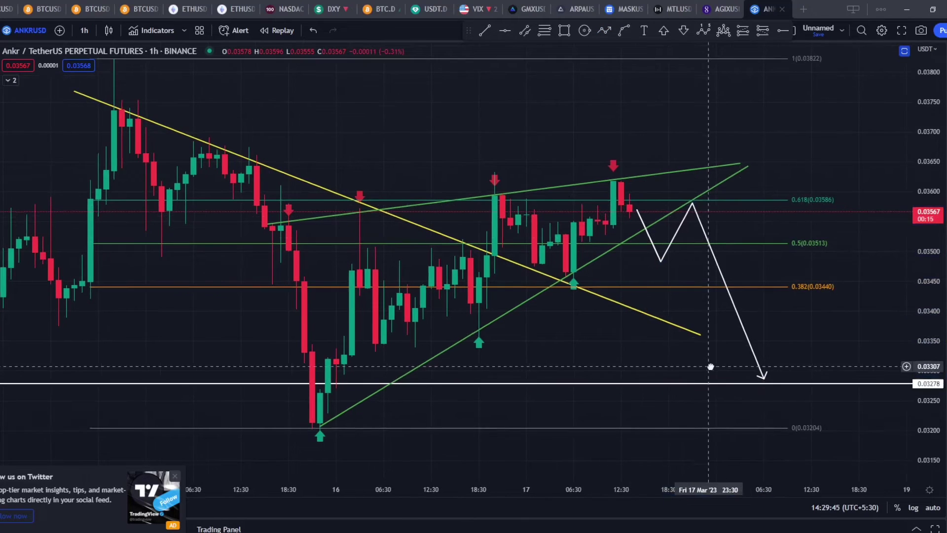
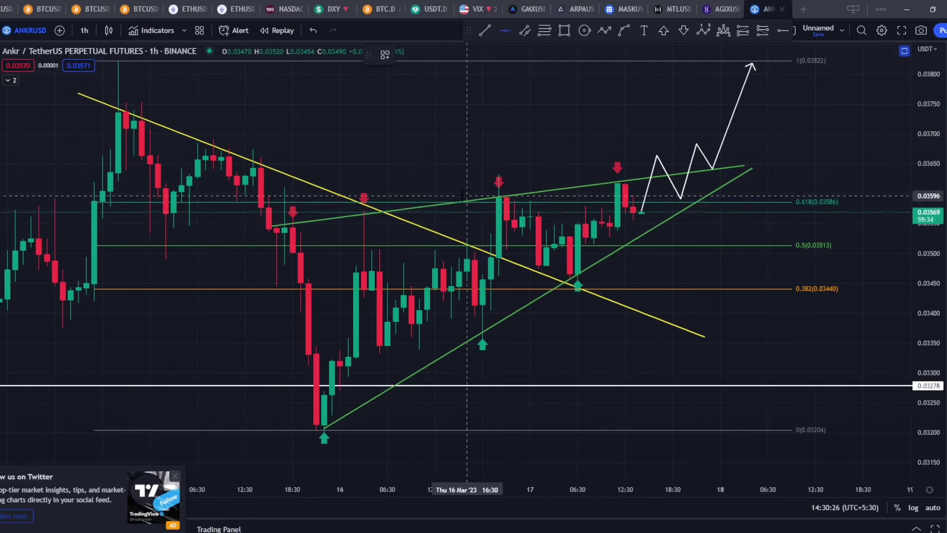
- Place a horizontal line at about 0.03587, along the 0.618 Fibonacci level
click(563, 133)
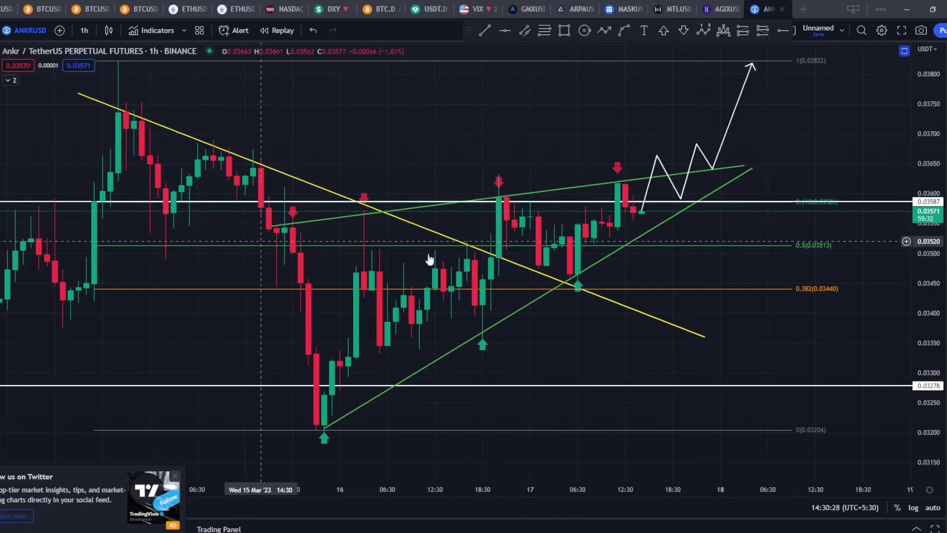
- Examine the oscillator pane beneath the price chart with its scale stretched, and return to the maximised price chart
drag(763, 233, 787, 245)
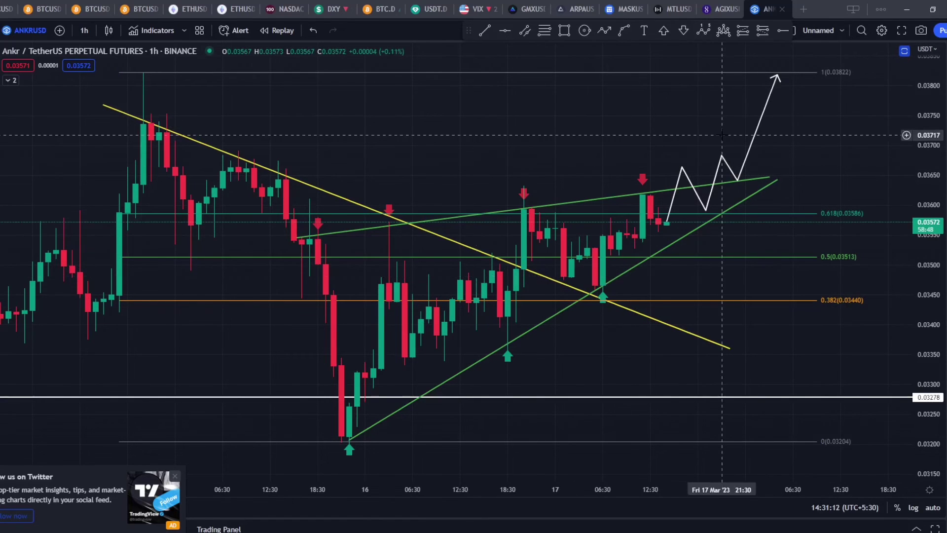
drag(810, 142, 820, 130)
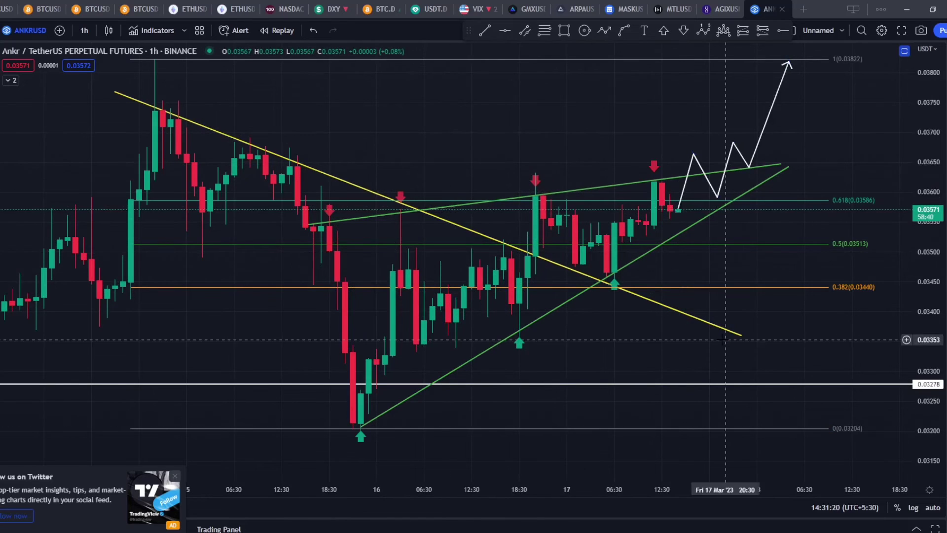
drag(769, 239, 768, 251)
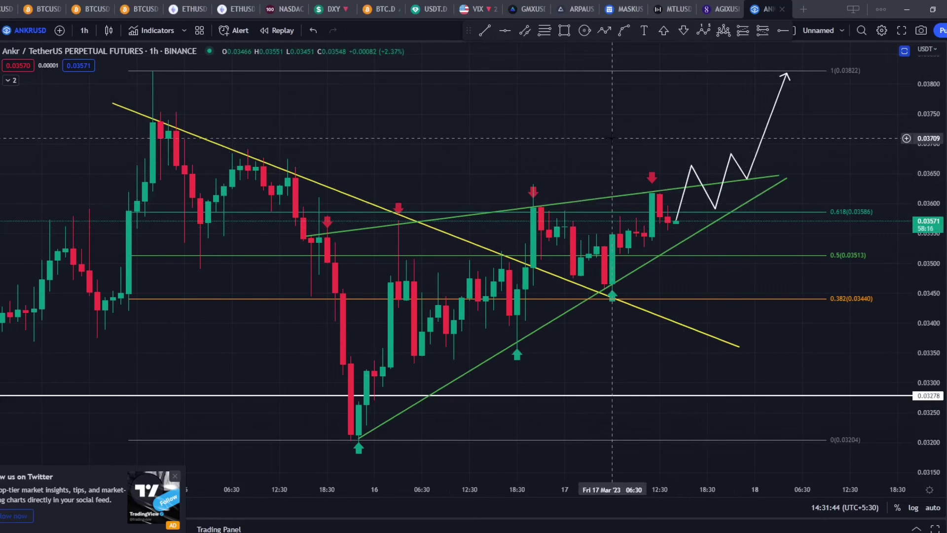
double_click(612, 139)
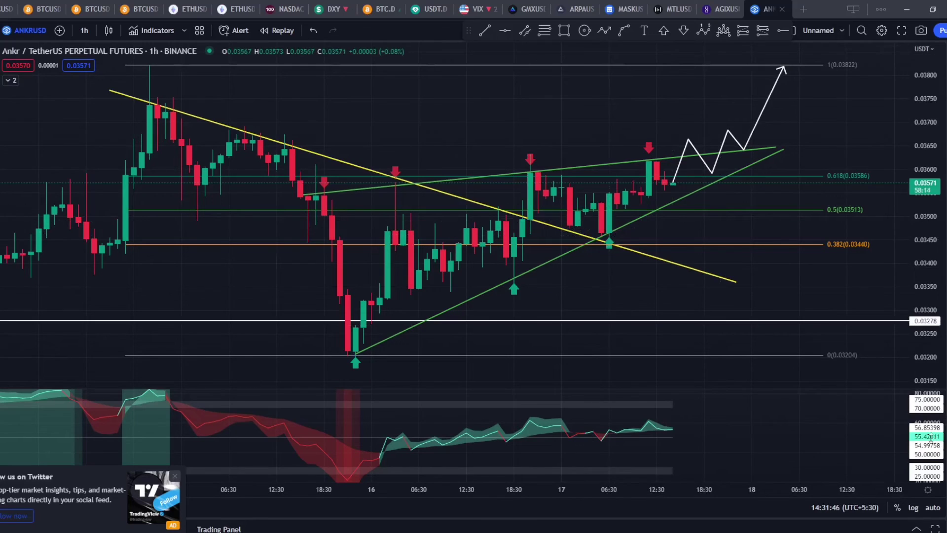
drag(934, 440, 925, 412)
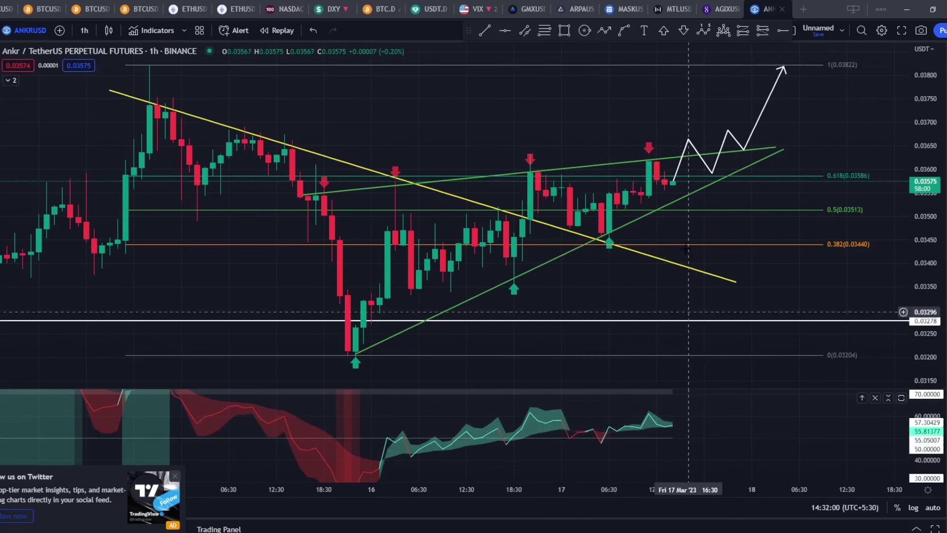
click(728, 131)
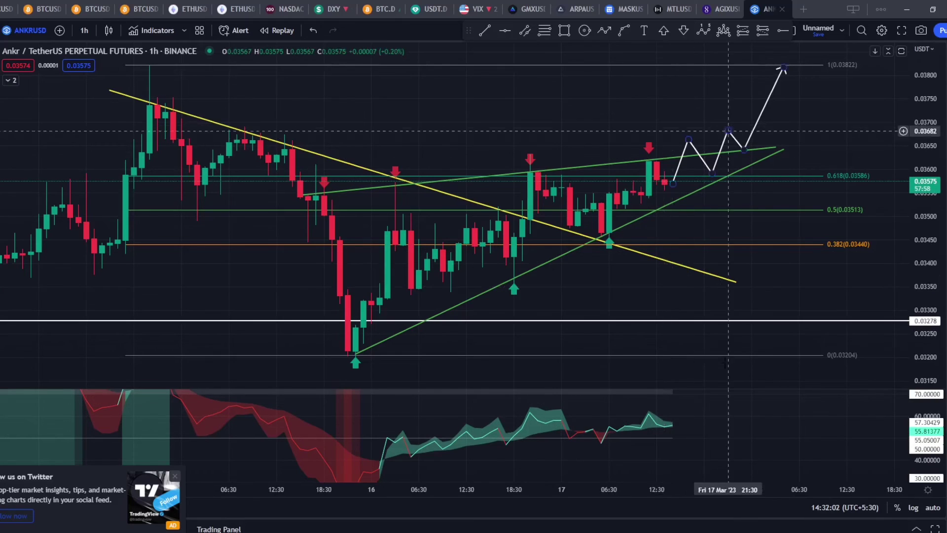
double_click(767, 260)
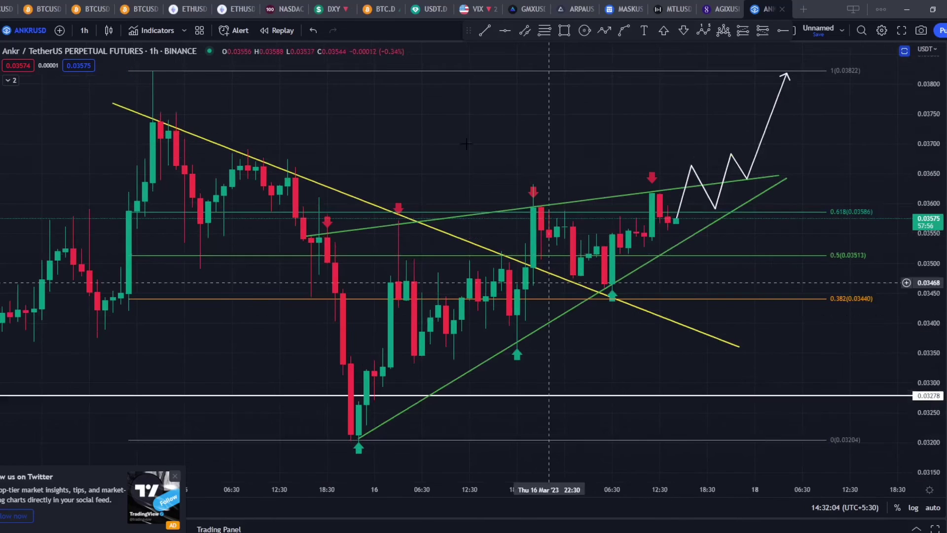
- Show the hidden volume indicator and compress the price scale so the wedge sits above the volume bars
click(16, 79)
click(38, 80)
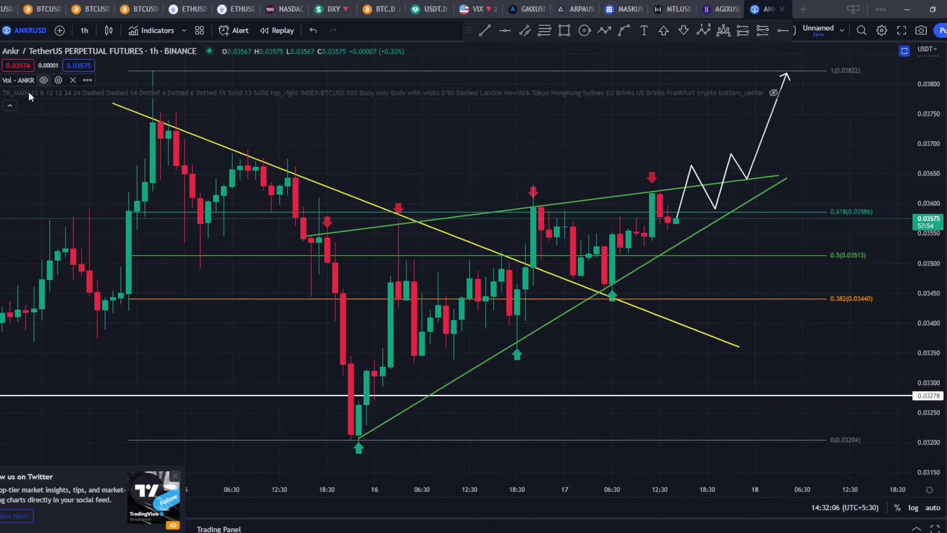
click(14, 105)
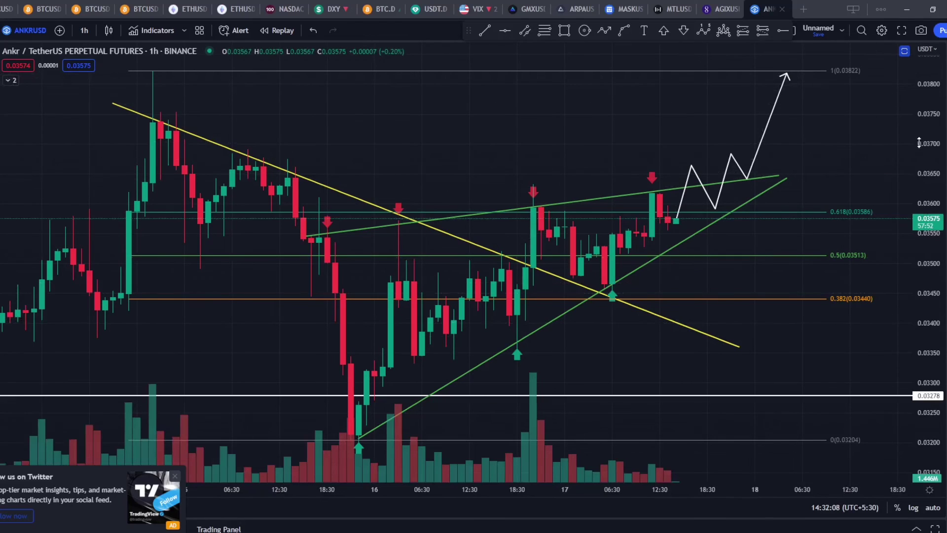
drag(918, 217, 917, 246)
drag(794, 329, 766, 278)
scroll(766, 278, down, 3)
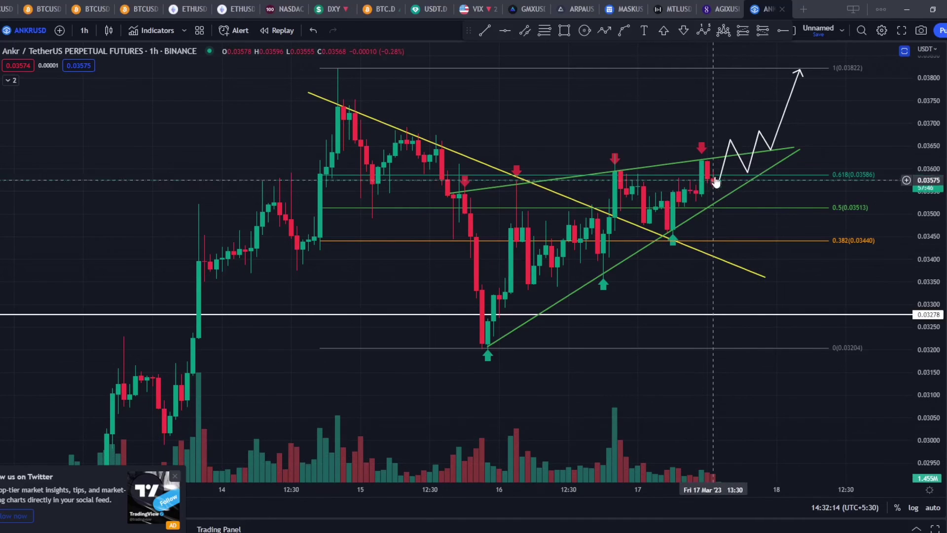
drag(730, 228, 681, 228)
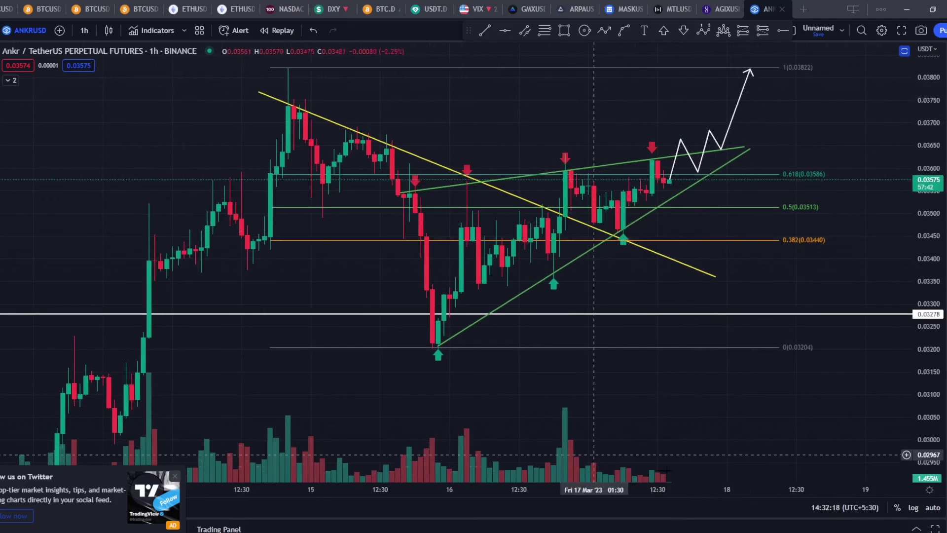
- Draw a bearish path from about 0.0360 down to 0.0350, up to 0.0358 at the wedge support, and down to about 0.0336
right_click(533, 468)
click(749, 289)
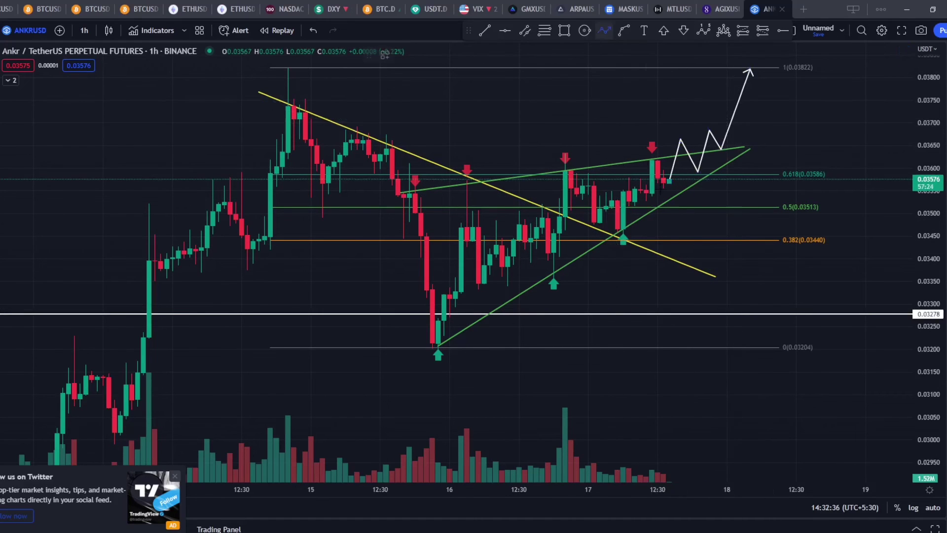
click(670, 170)
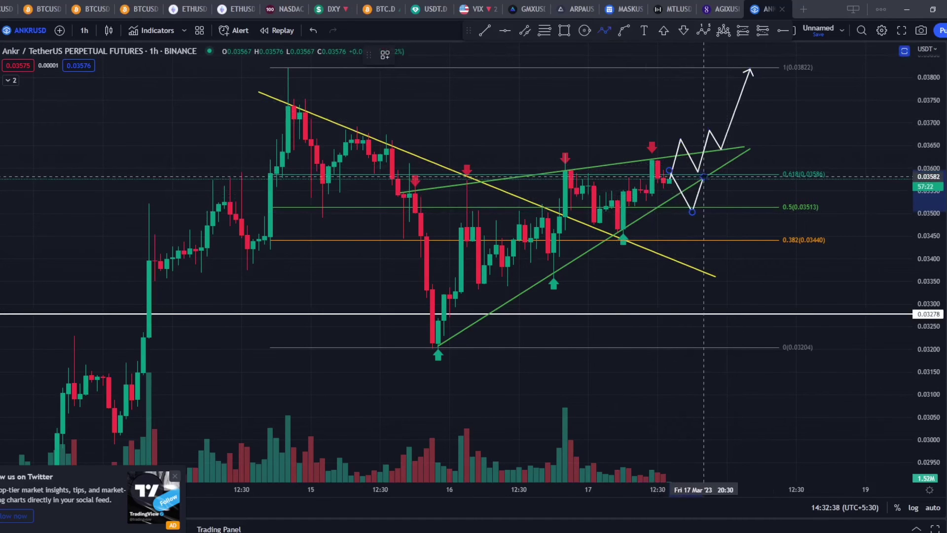
click(703, 176)
double_click(755, 277)
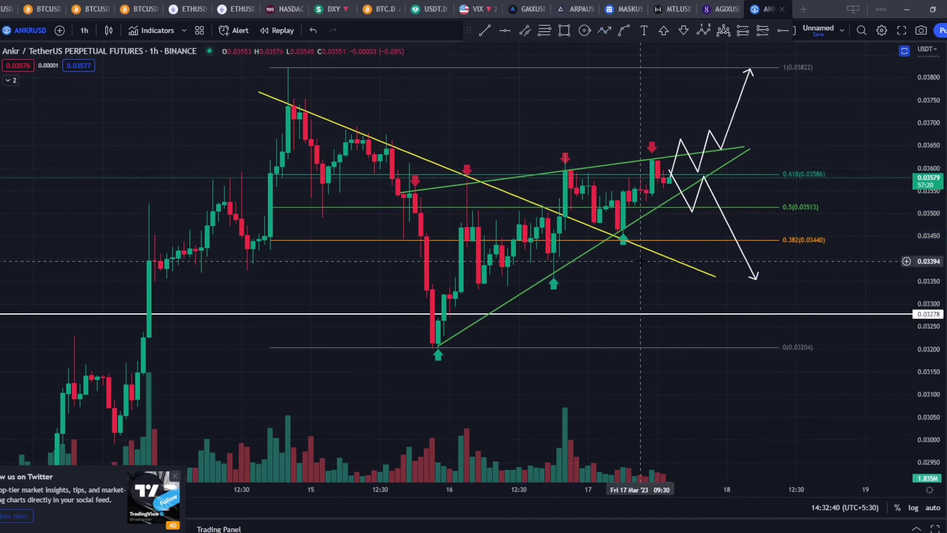
click(698, 173)
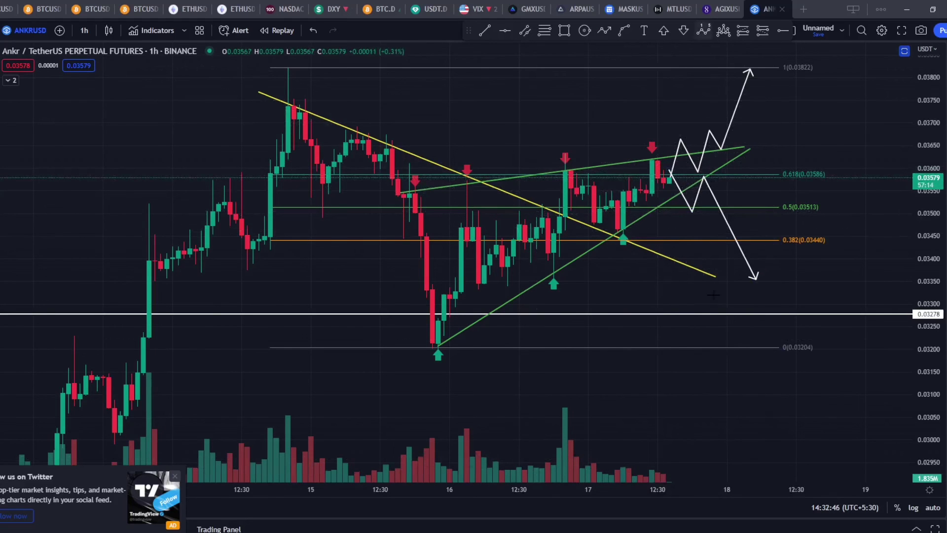
- Sketch two schematic paths below the candles: a rise from about 0.0264 to 0.0305 and a drop from about 0.0307 to 0.0264, each followed by zigzags
drag(704, 288, 658, 295)
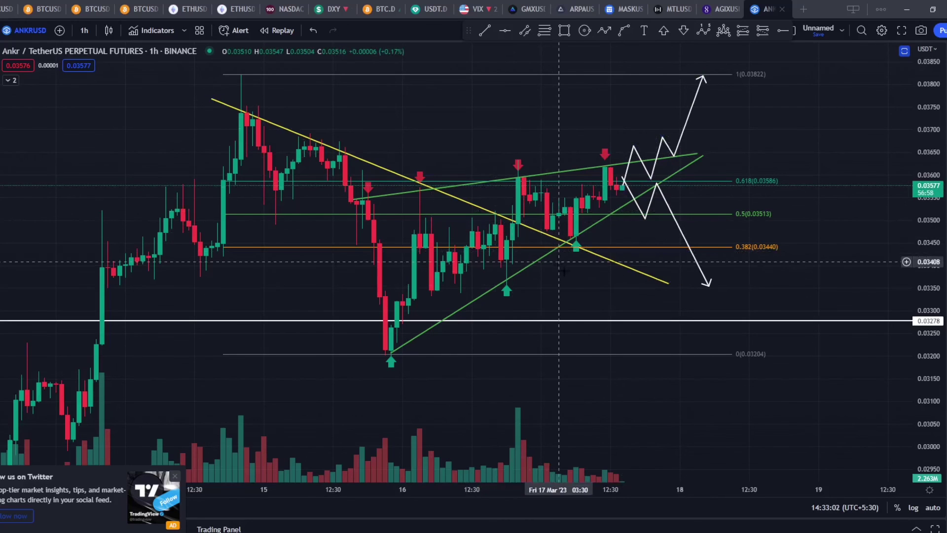
drag(577, 289, 579, 297)
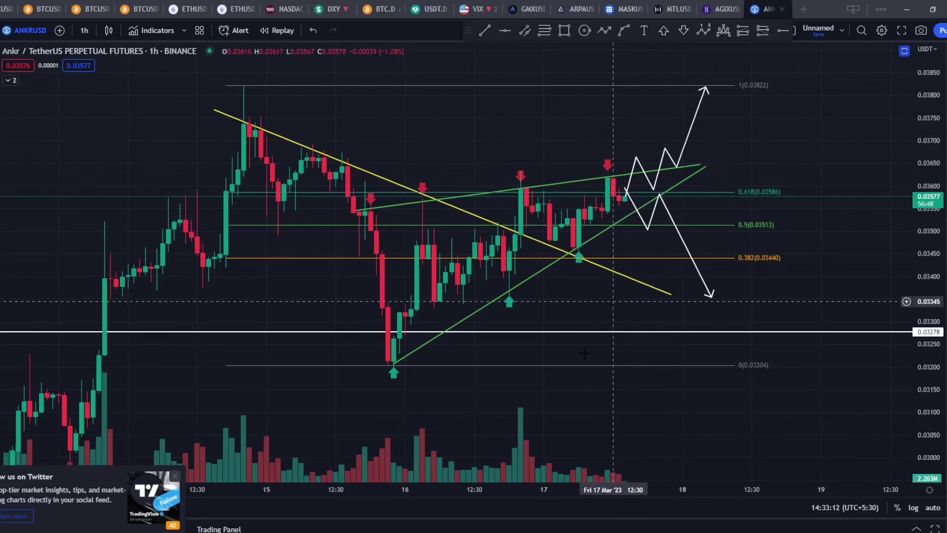
drag(802, 340, 777, 72)
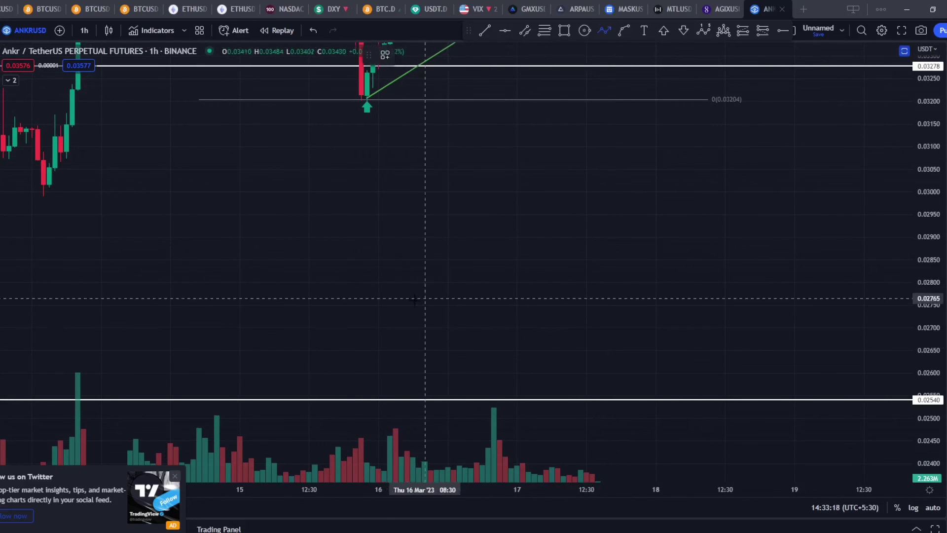
click(390, 354)
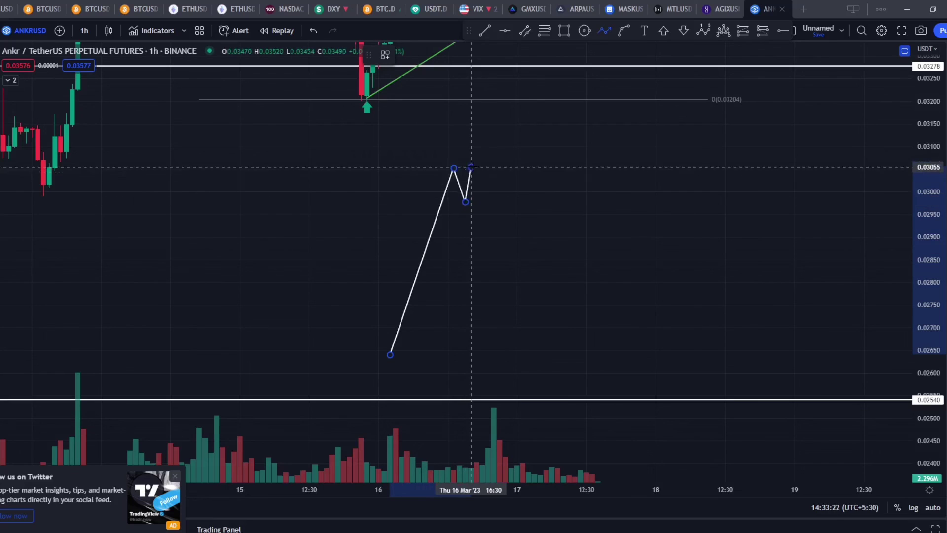
click(517, 203)
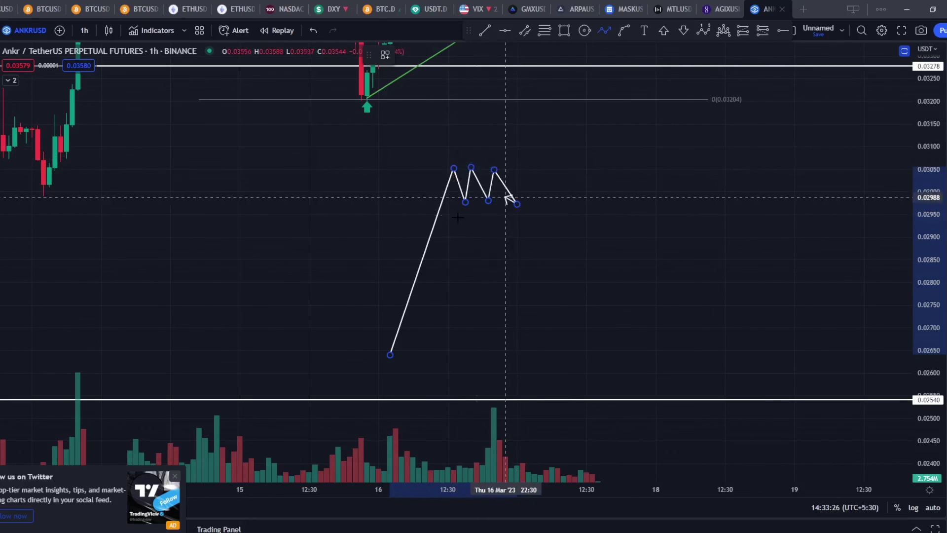
double_click(527, 210)
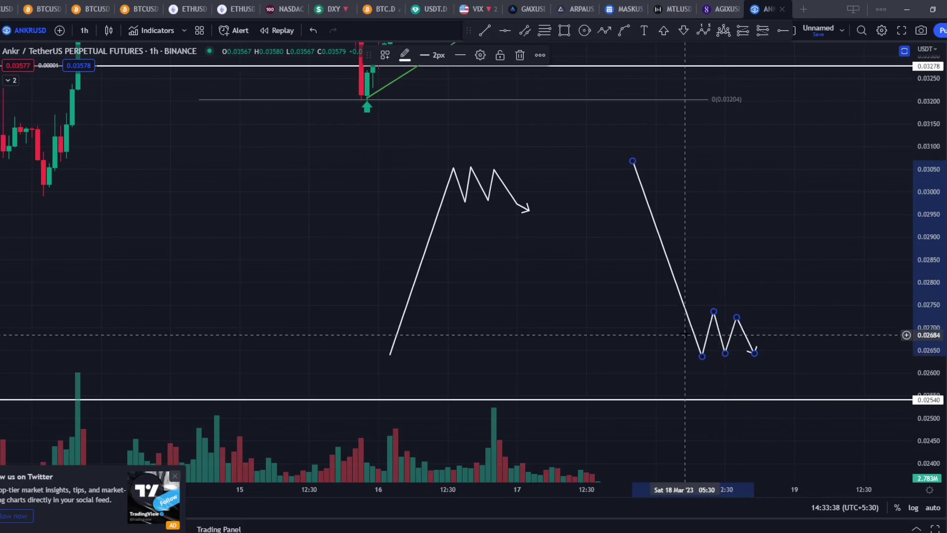
- Bring the wedge and both projected breakout paths back into view
drag(703, 178, 780, 416)
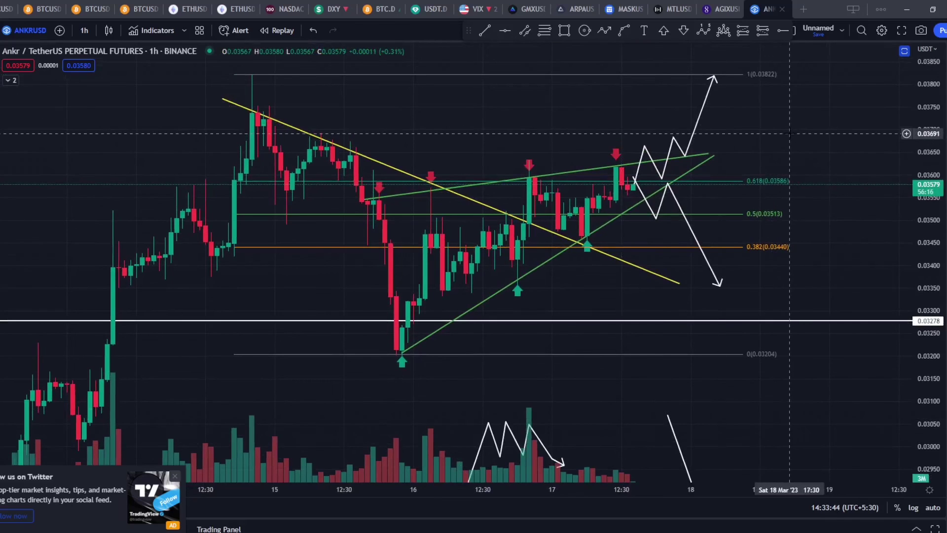
drag(796, 136, 807, 152)
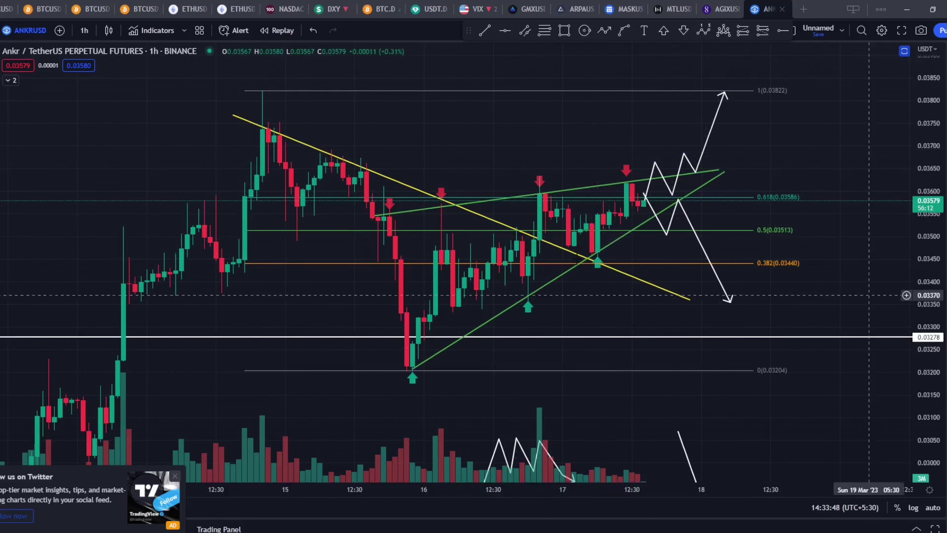
drag(639, 144, 607, 139)
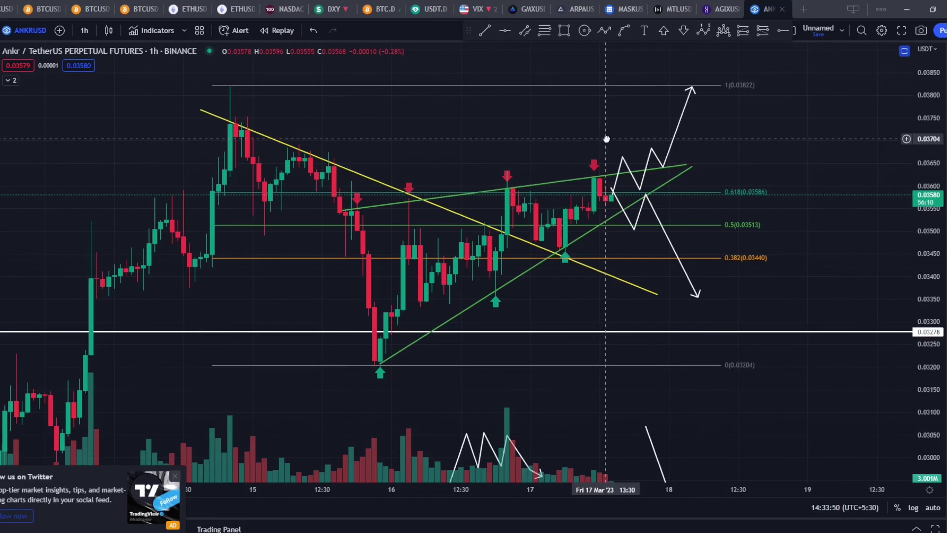